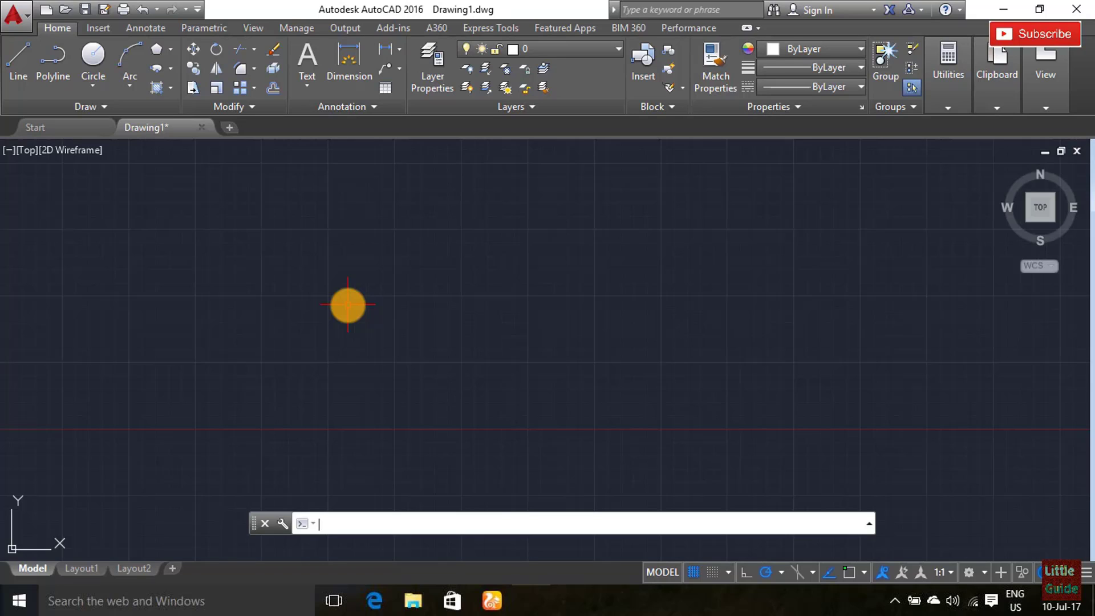
Draw a rectangle in the empty drawing area by picking two opposite corner points
{"action": "double_click", "coordinate": [156, 49]}
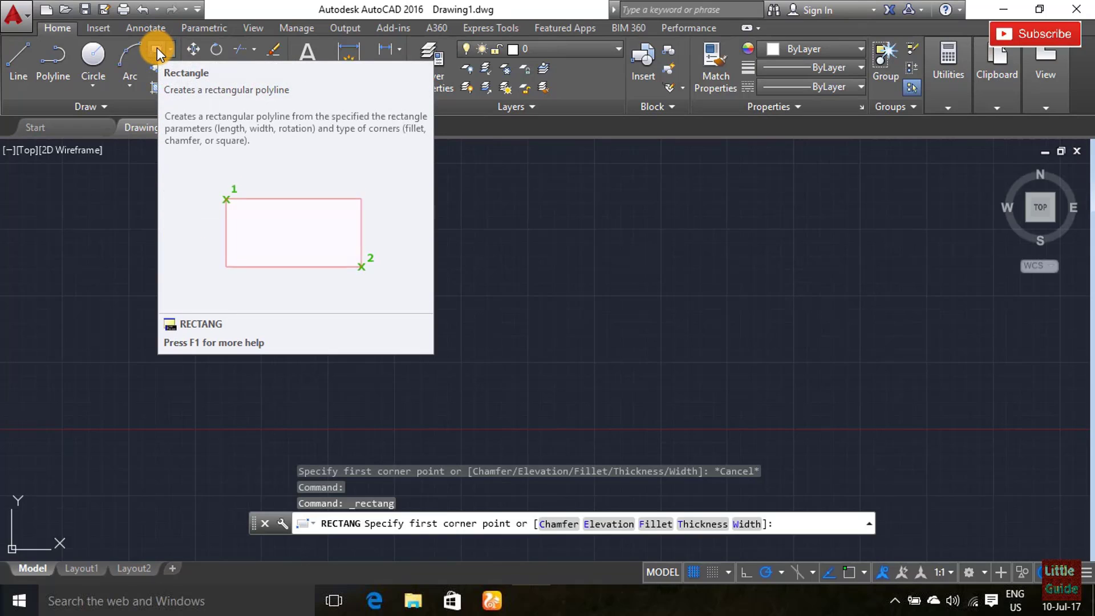
{"action": "left_click", "coordinate": [149, 49]}
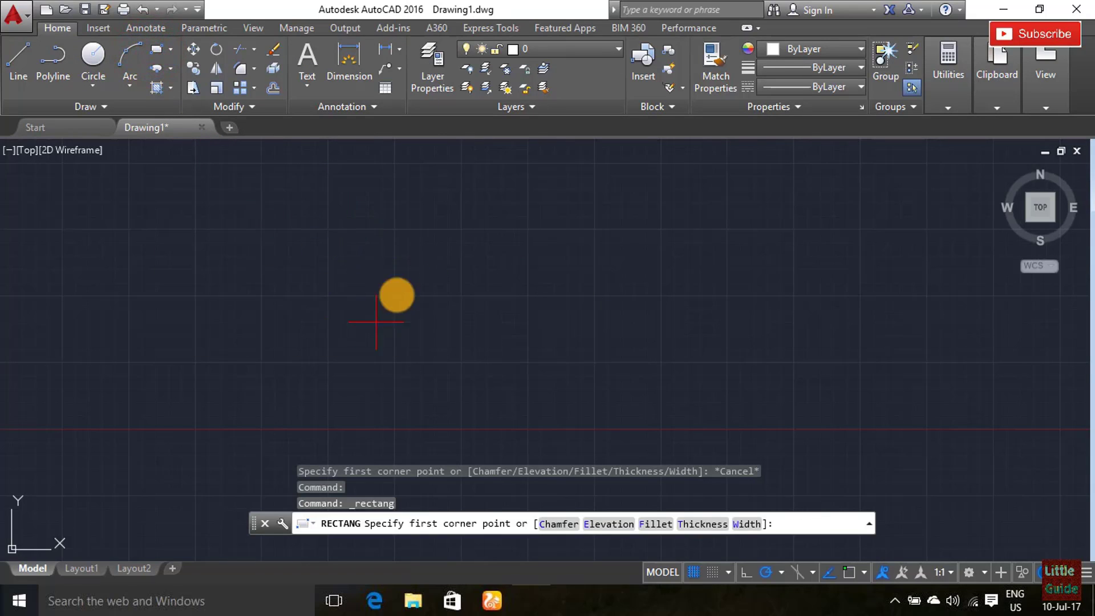
{"action": "left_click", "coordinate": [298, 234]}
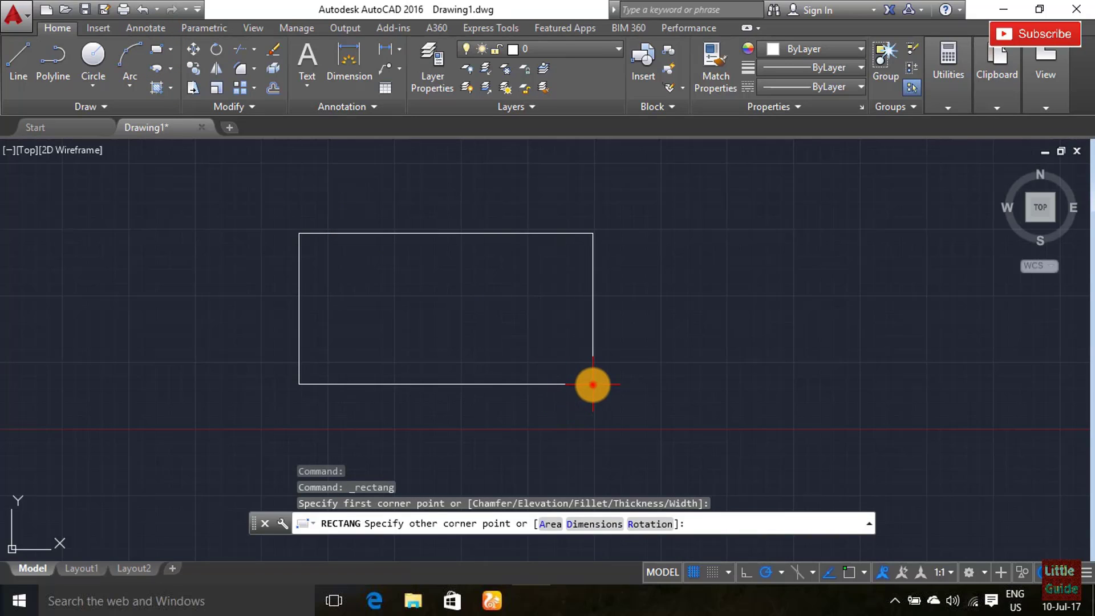
{"action": "left_click", "coordinate": [593, 384]}
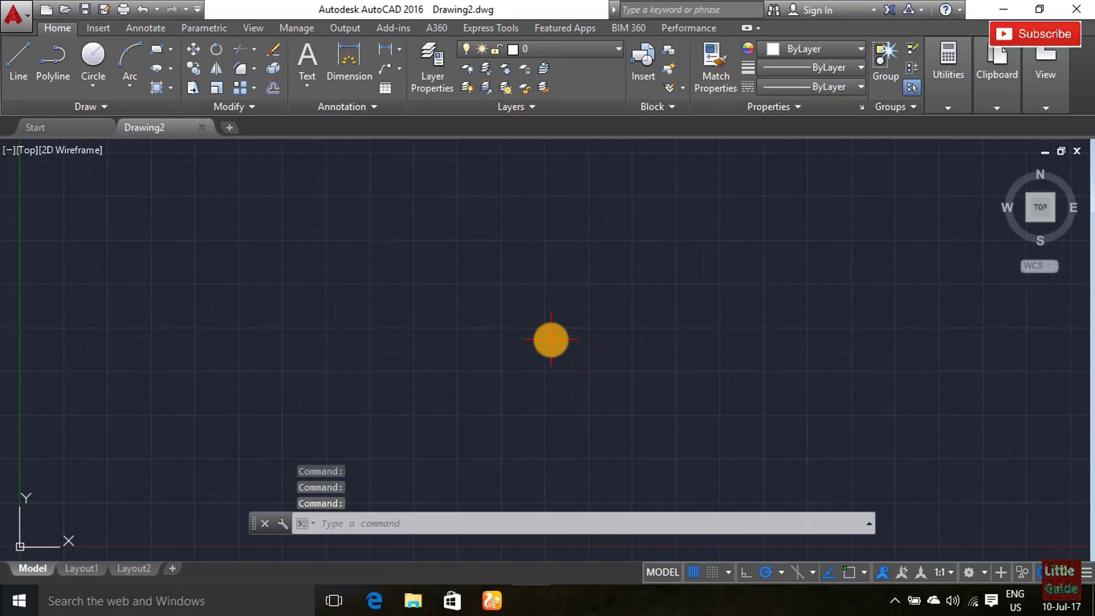
Draw a rectangle with its first corner at 0,0 and its opposite corner at 50,20
{"action": "left_click", "coordinate": [163, 54]}
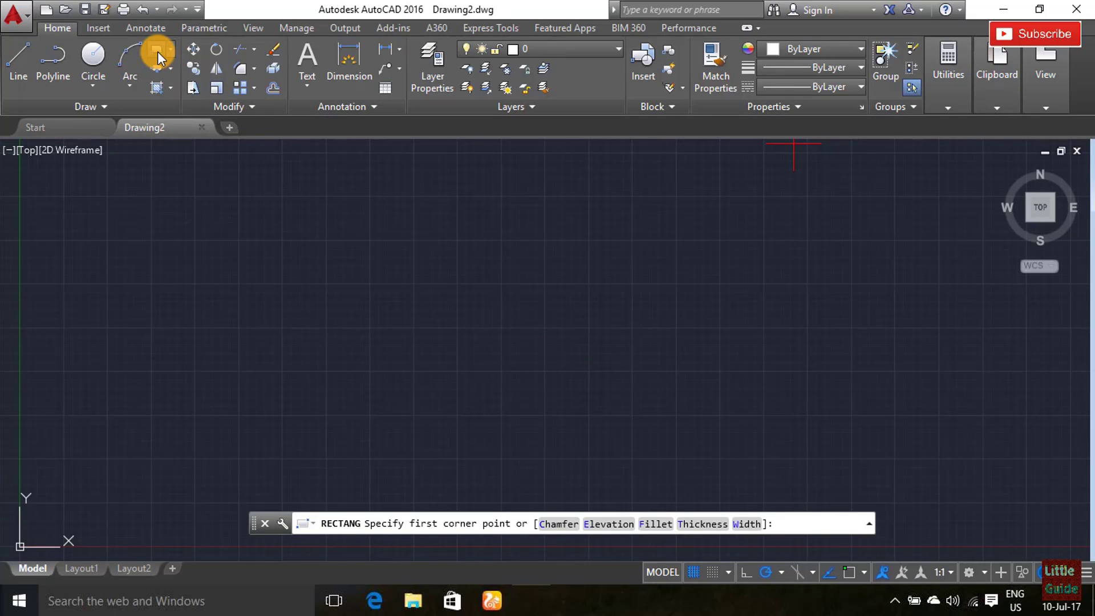
{"action": "left_click", "coordinate": [156, 49]}
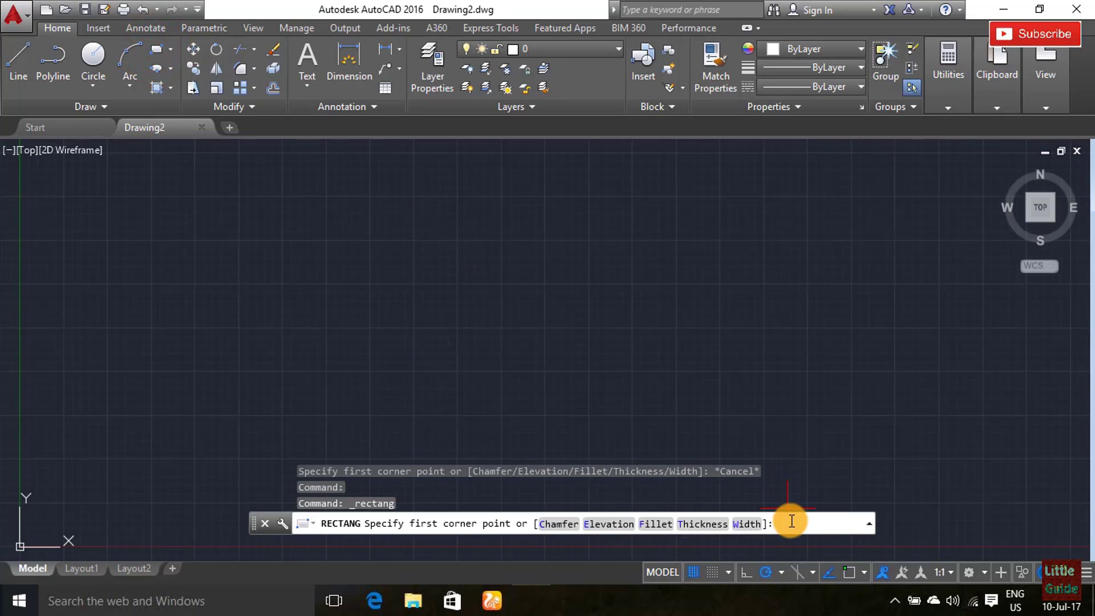
{"action": "type", "text": "0,0"}
{"action": "key", "text": "Return"}
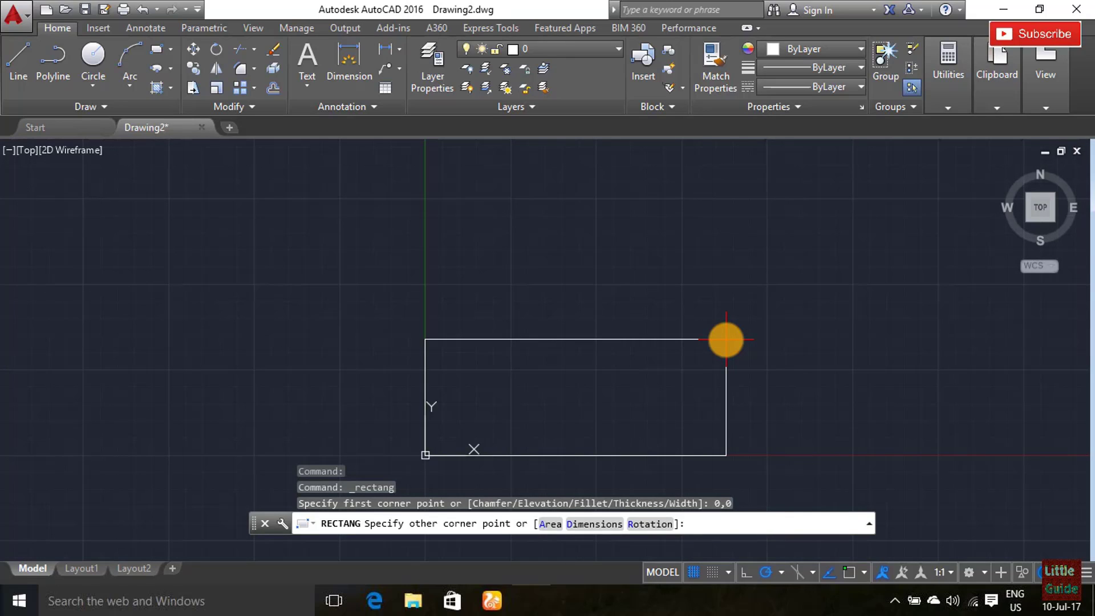
{"action": "type", "text": "50,20"}
{"action": "key", "text": "Return"}
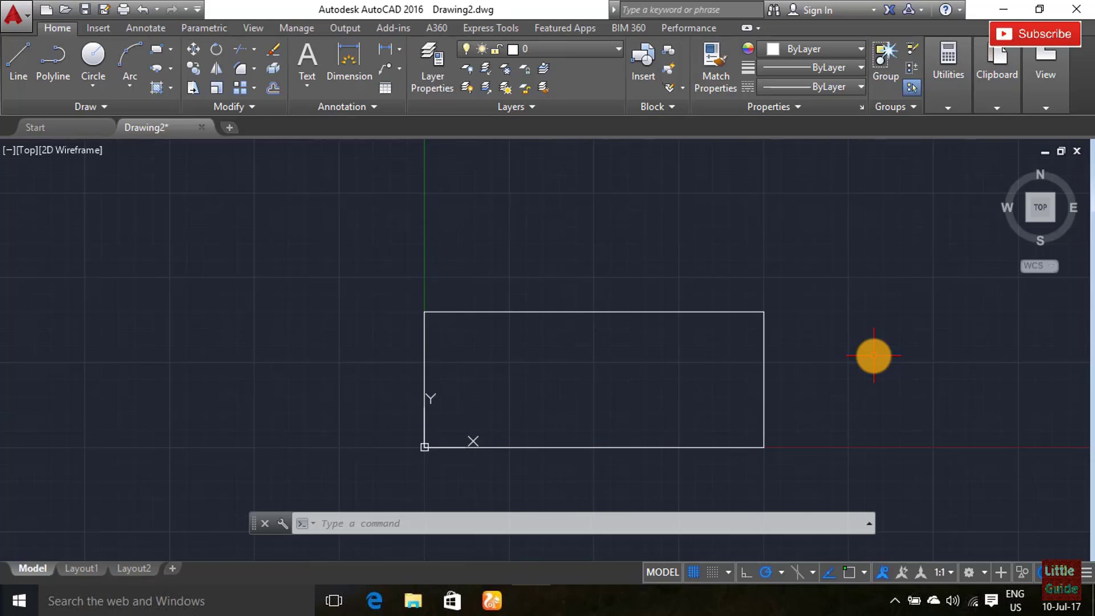
Erase the rectangle and draw a six-sided polygon centered at 0,0, inscribed in a circle of radius 20
{"action": "key", "text": "ctrl+a"}
{"action": "key", "text": "Delete"}
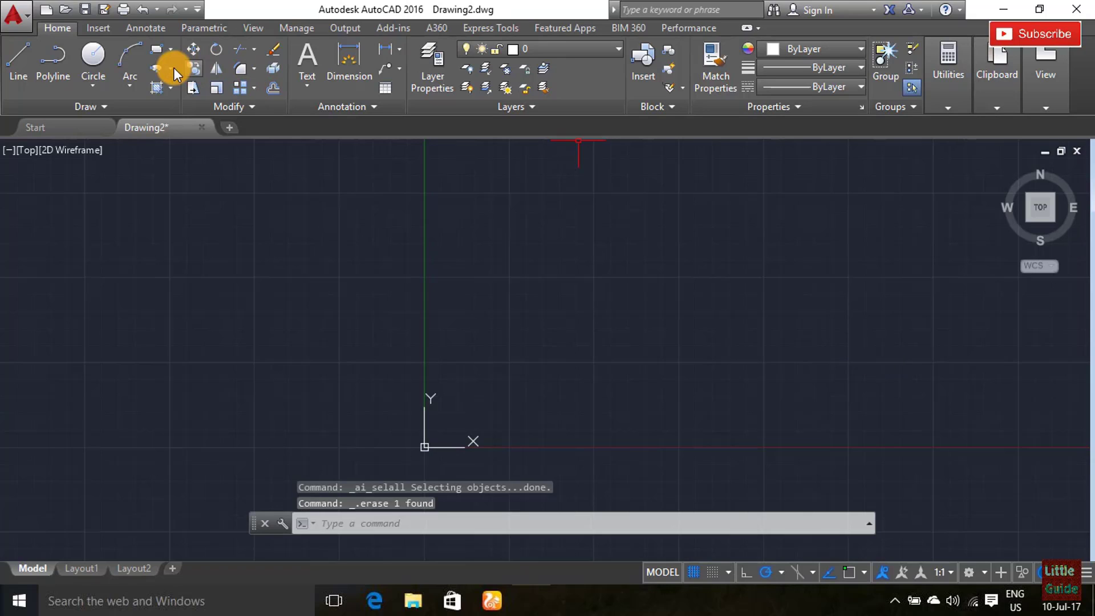
{"action": "left_click", "coordinate": [170, 49]}
{"action": "left_click", "coordinate": [182, 107]}
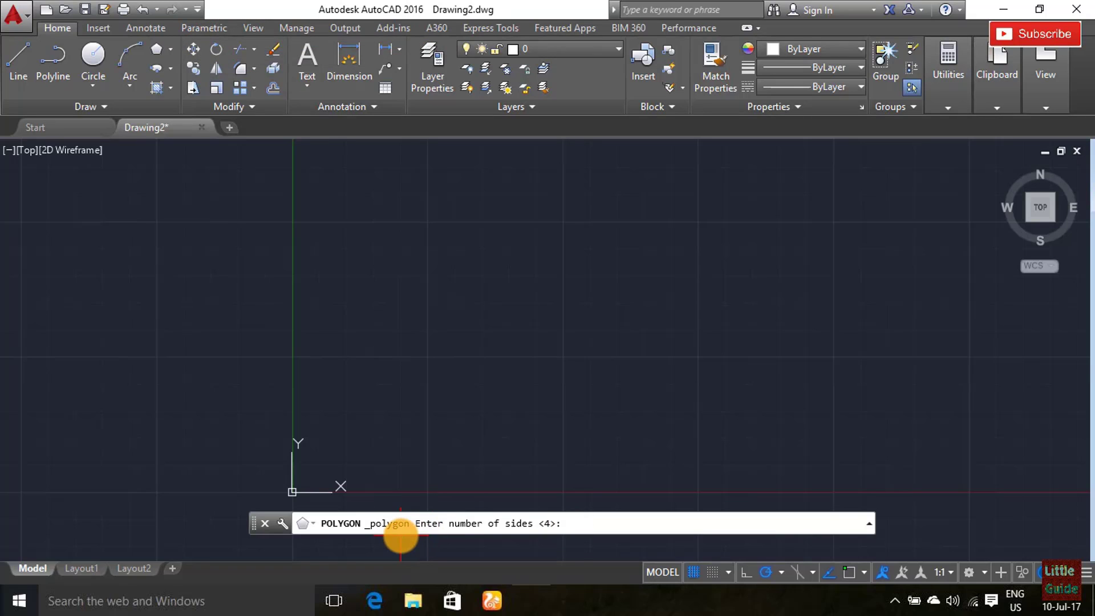
{"action": "scroll", "coordinate": [457, 374], "scroll_direction": "down", "scroll_amount": 4}
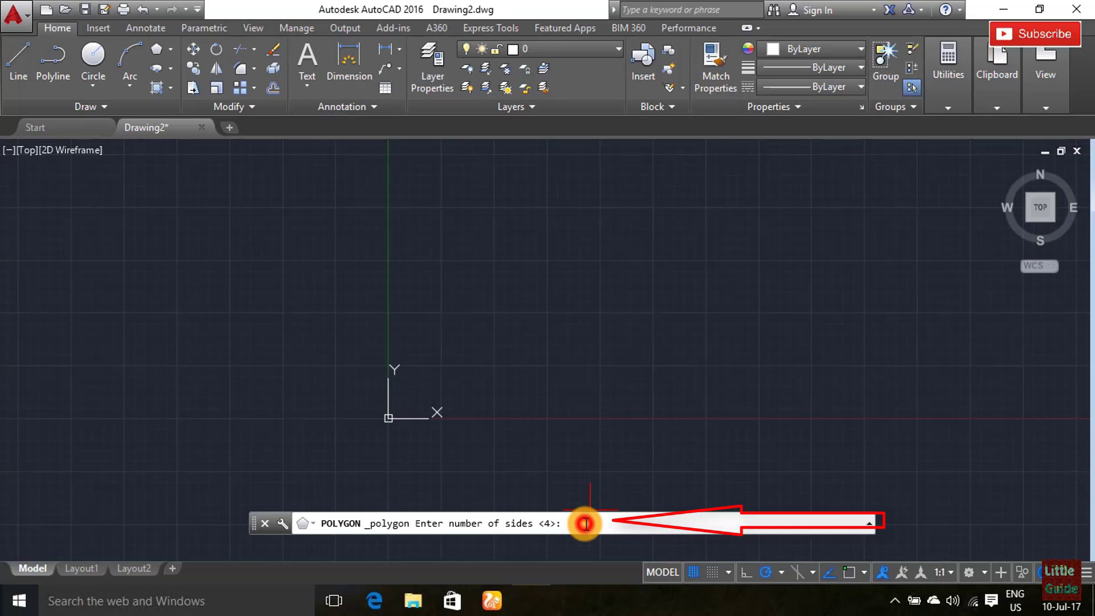
{"action": "type", "text": "6"}
{"action": "key", "text": "Return"}
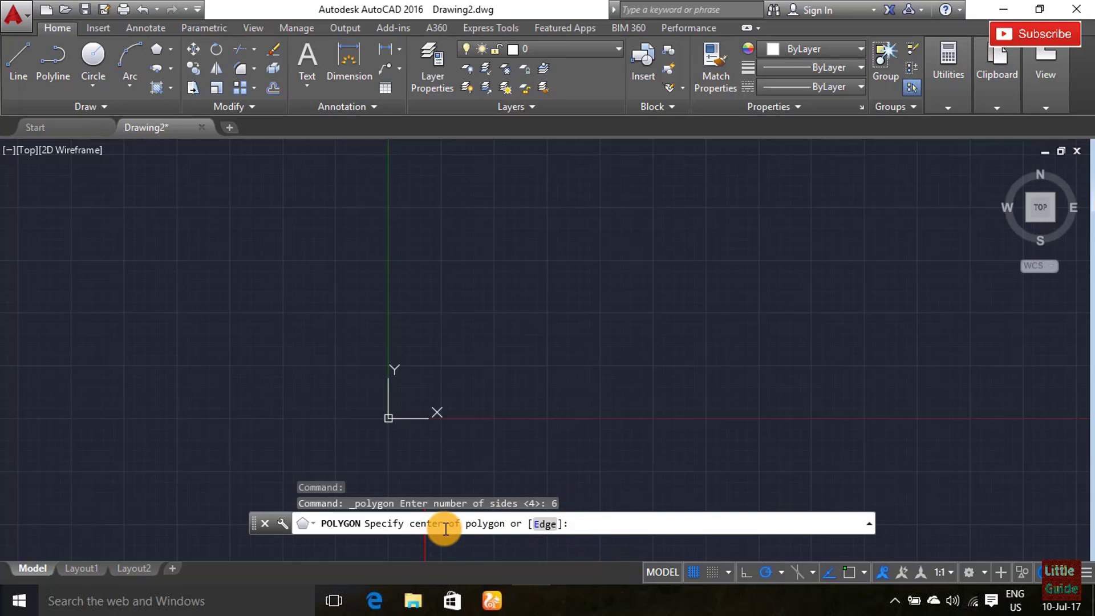
{"action": "left_click", "coordinate": [582, 523]}
{"action": "type", "text": "0,0"}
{"action": "key", "text": "Return"}
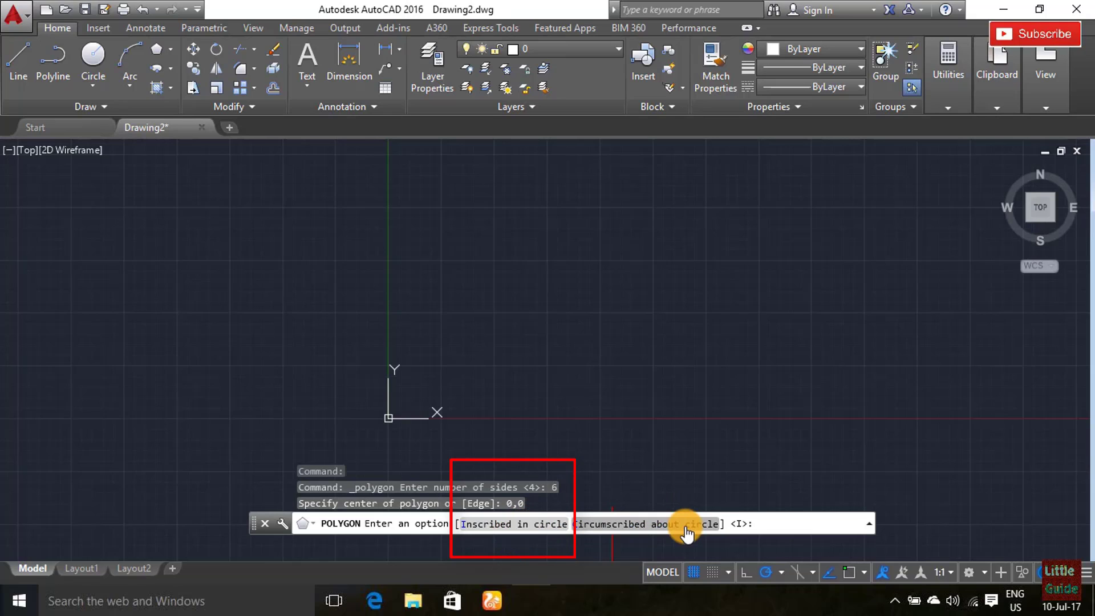
{"action": "left_click", "coordinate": [528, 525]}
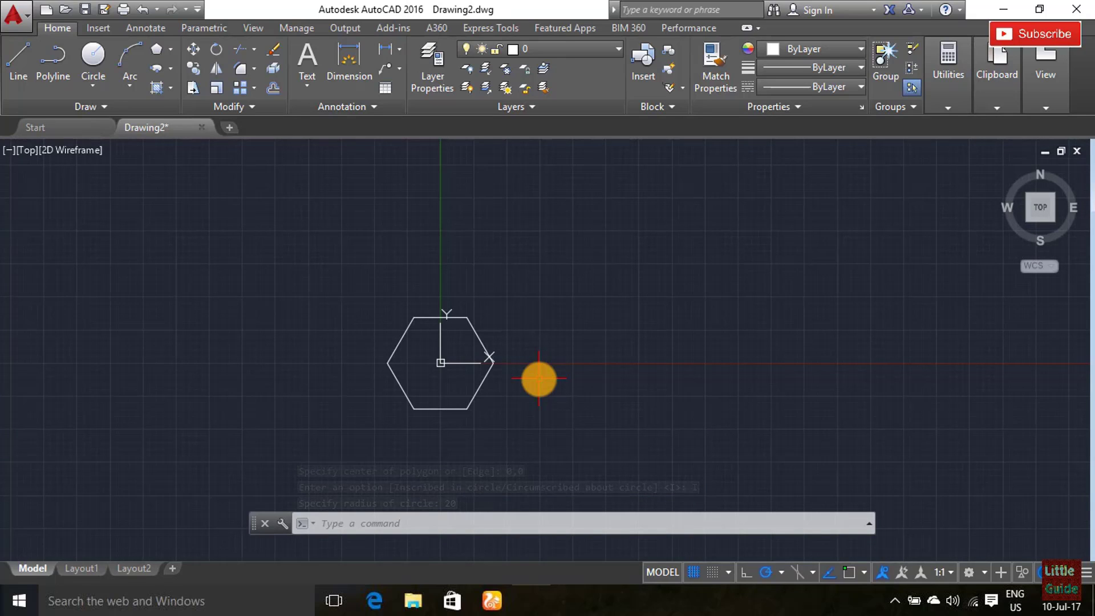
Erase the hexagon and draw a five-sided polygon centered on the origin, circumscribed about a circle with a freely picked radius
{"action": "key", "text": "ctrl+a"}
{"action": "key", "text": "Delete"}
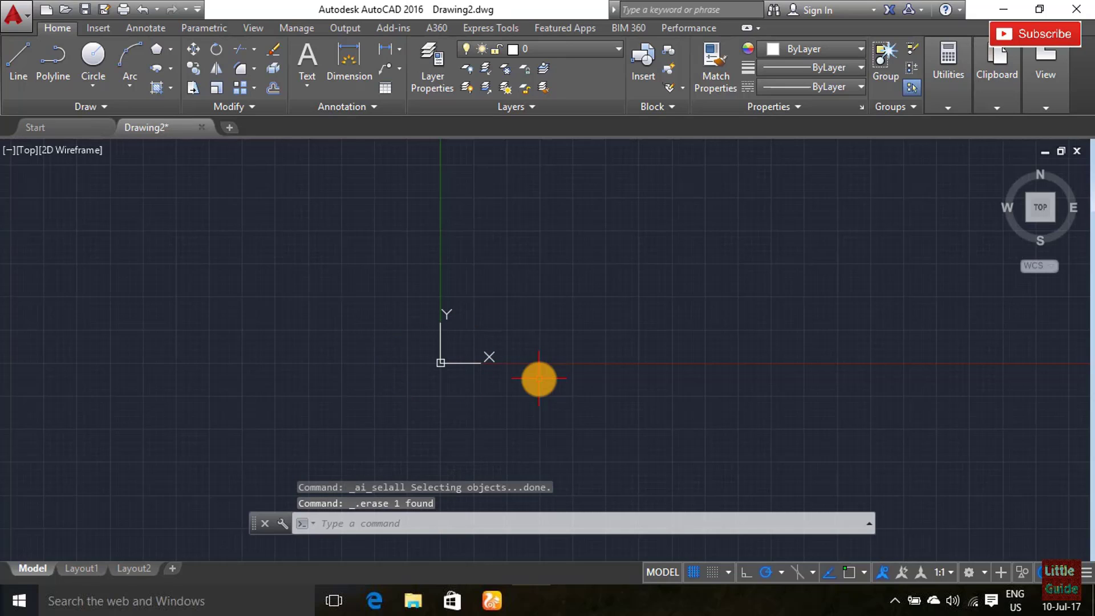
{"action": "left_click", "coordinate": [158, 56]}
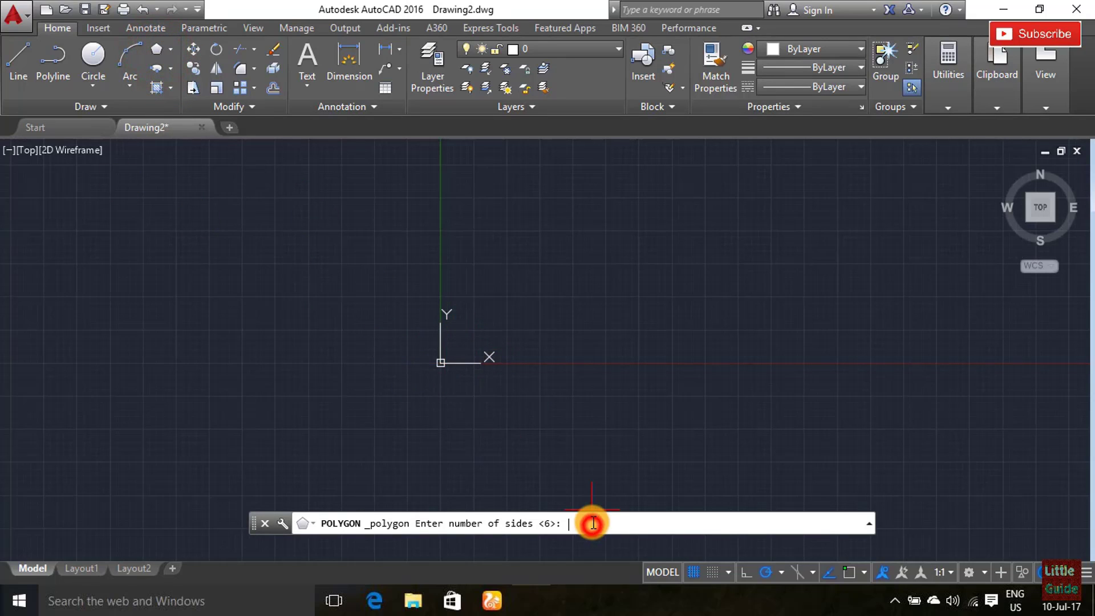
{"action": "type", "text": "5"}
{"action": "key", "text": "Return"}
{"action": "left_click", "coordinate": [441, 363]}
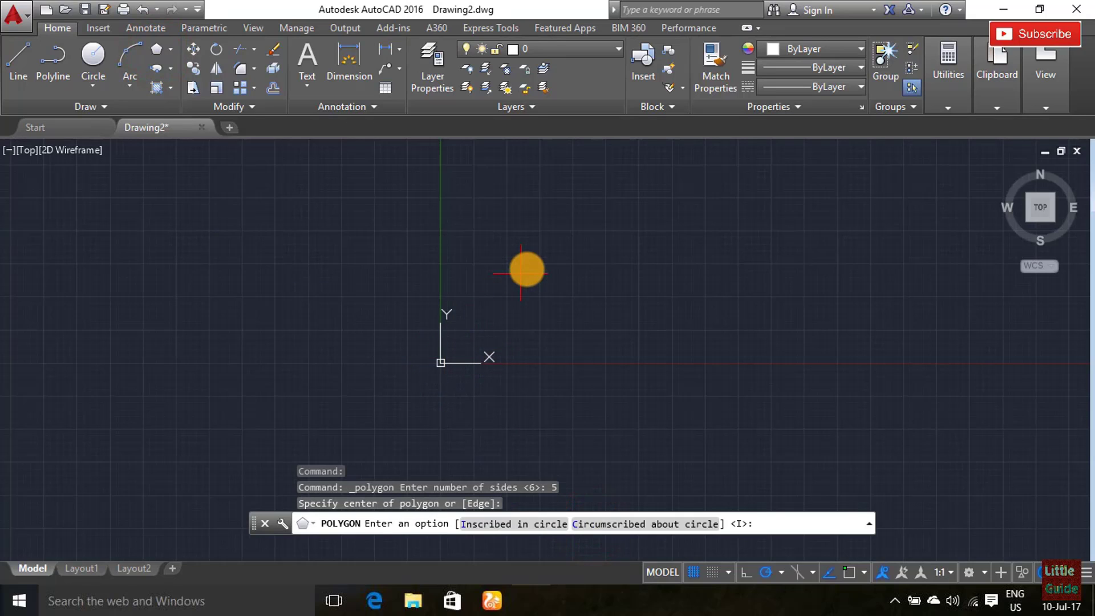
{"action": "left_click", "coordinate": [670, 524]}
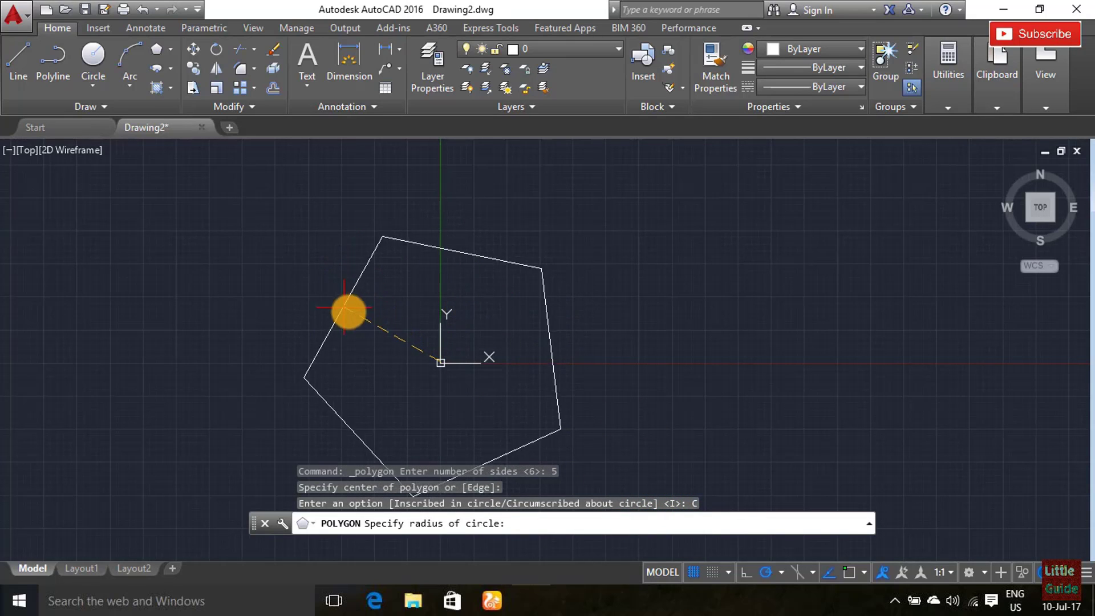
{"action": "left_click", "coordinate": [361, 321]}
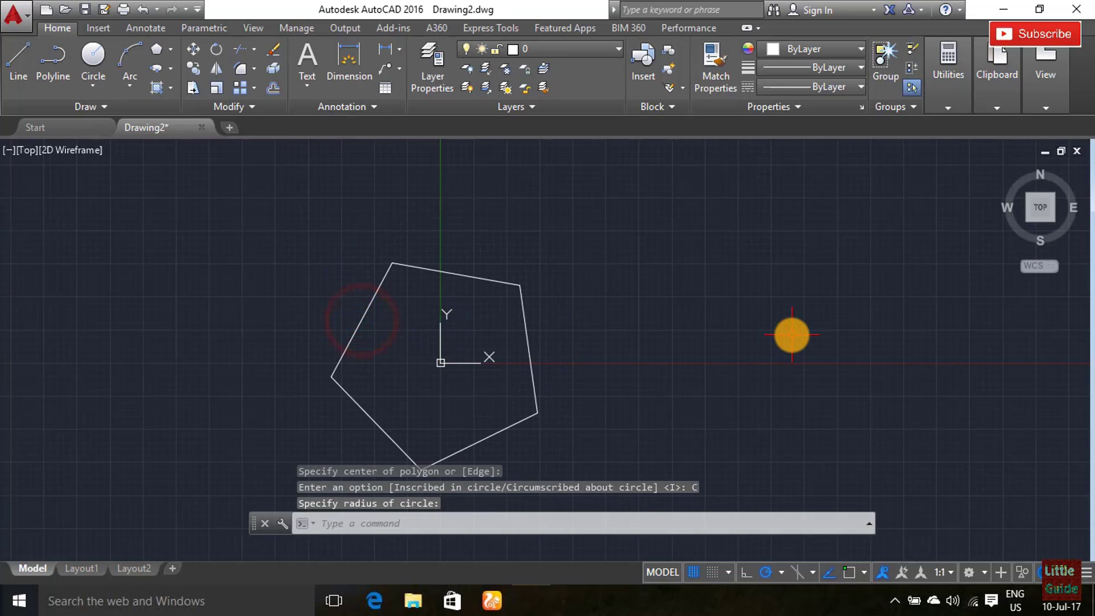
Erase the pentagon and draw a center-based ellipse at 0,0 with an axis endpoint at 0,50 and other-axis distance 20
{"action": "key", "text": "ctrl+a"}
{"action": "key", "text": "Delete"}
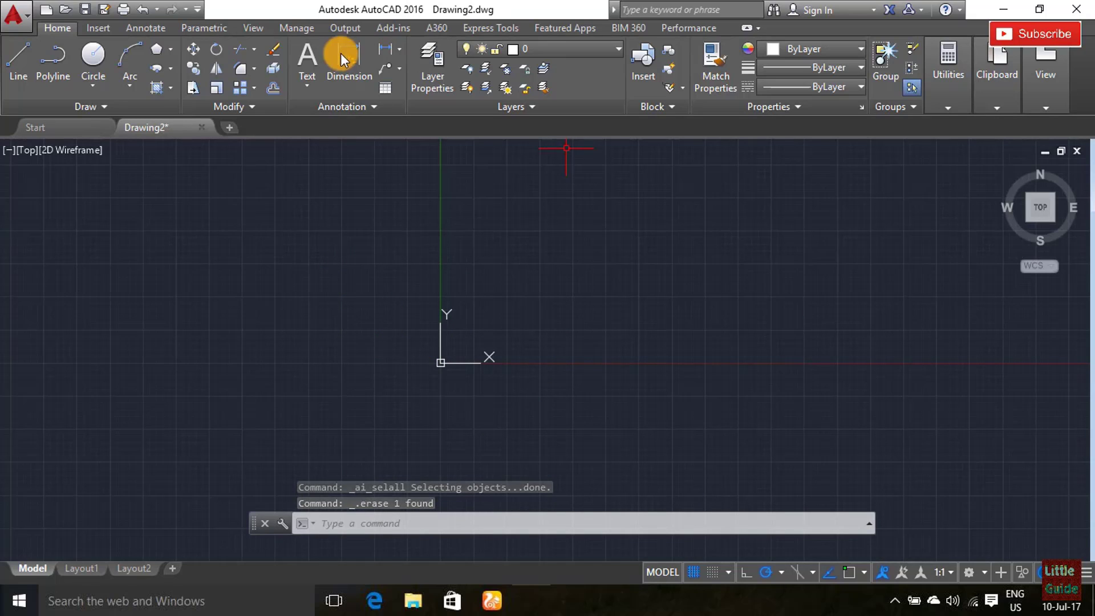
{"action": "left_click", "coordinate": [170, 67]}
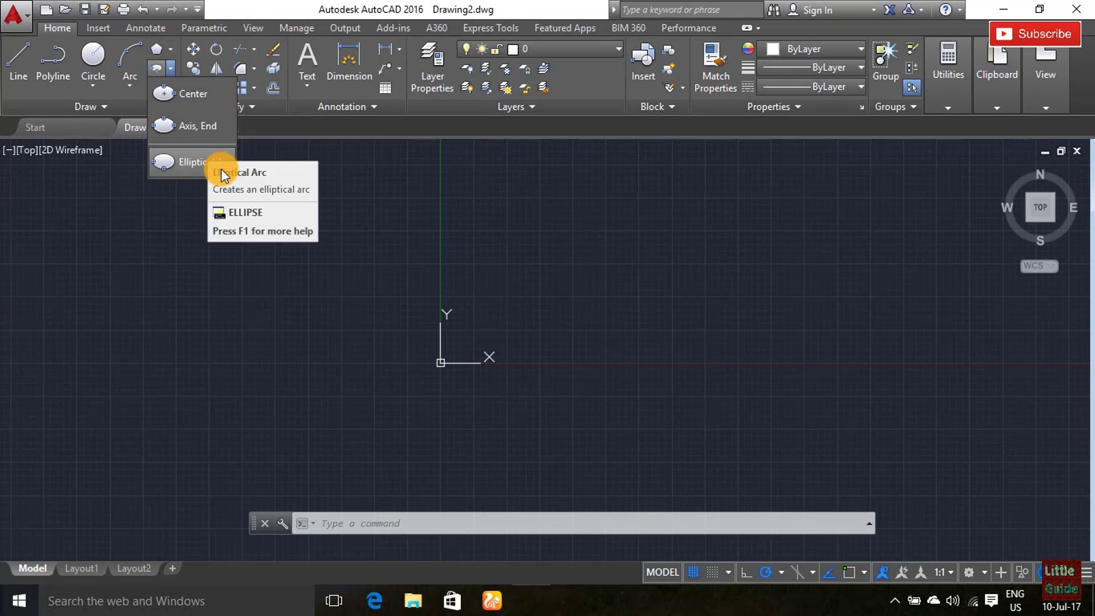
{"action": "left_click", "coordinate": [193, 93]}
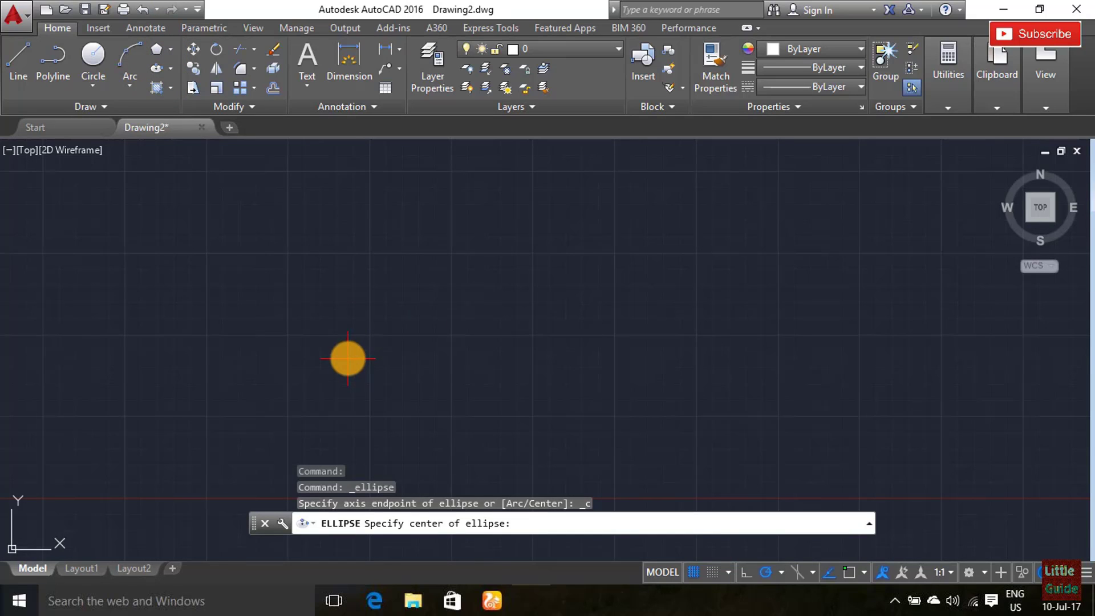
{"action": "scroll", "coordinate": [394, 345], "scroll_direction": "down", "scroll_amount": 2}
{"action": "scroll", "coordinate": [392, 346], "scroll_direction": "down", "scroll_amount": 1}
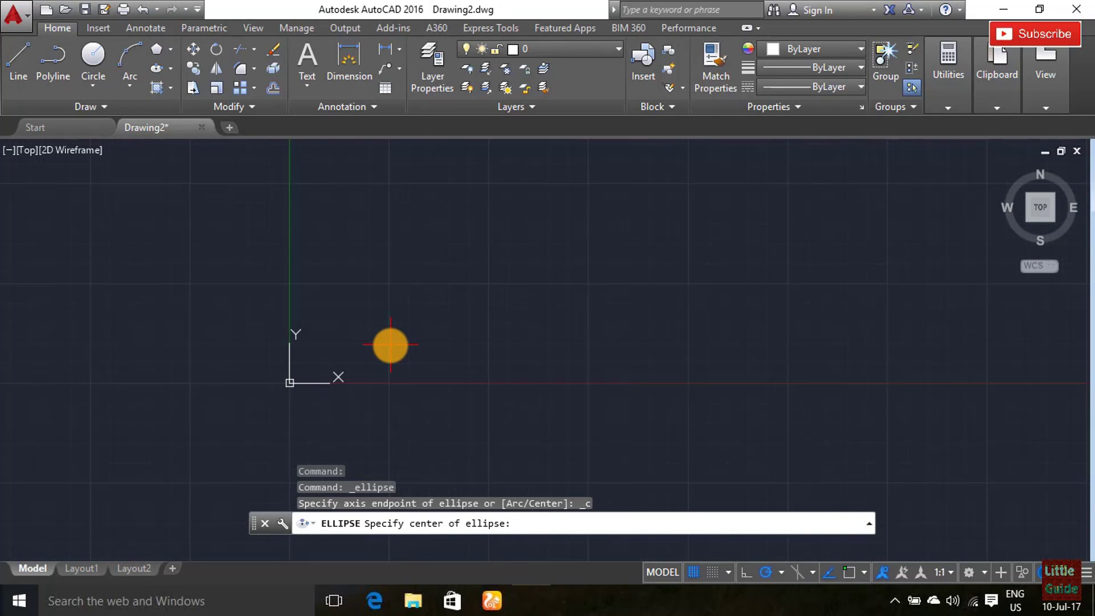
{"action": "type", "text": "0,0"}
{"action": "key", "text": "Return"}
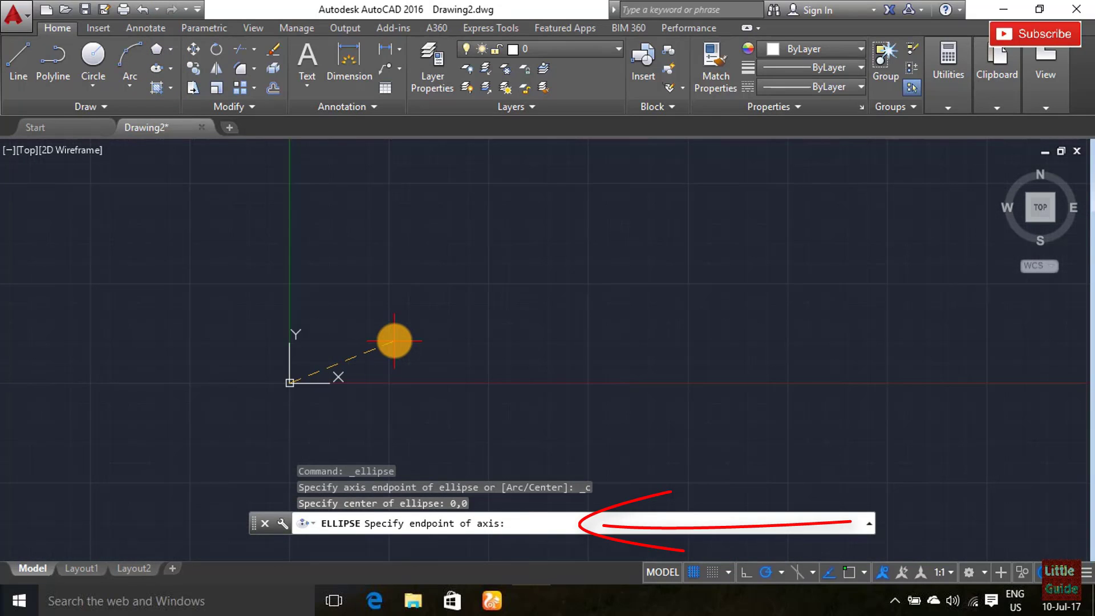
{"action": "scroll", "coordinate": [472, 390], "scroll_direction": "down", "scroll_amount": 1}
{"action": "type", "text": "0,50"}
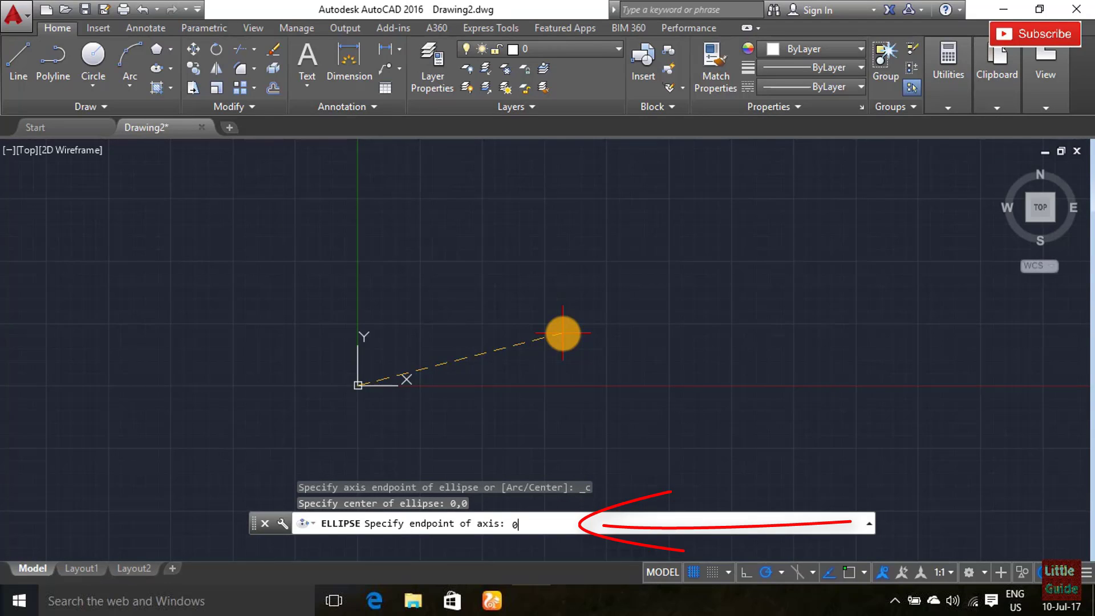
{"action": "key", "text": "Return"}
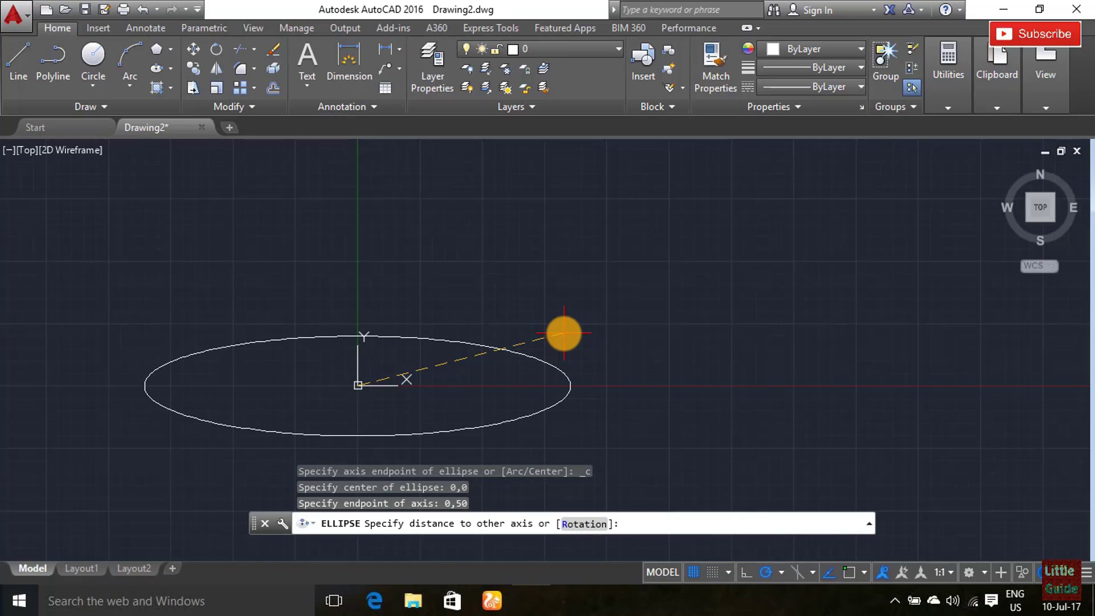
{"action": "type", "text": "20"}
{"action": "key", "text": "Return"}
Erase the ellipse and draw an Axis, End ellipse with axis endpoints 0,0 and 0,50 and other-axis distance 20
{"action": "scroll", "coordinate": [453, 348], "scroll_direction": "up", "scroll_amount": 4}
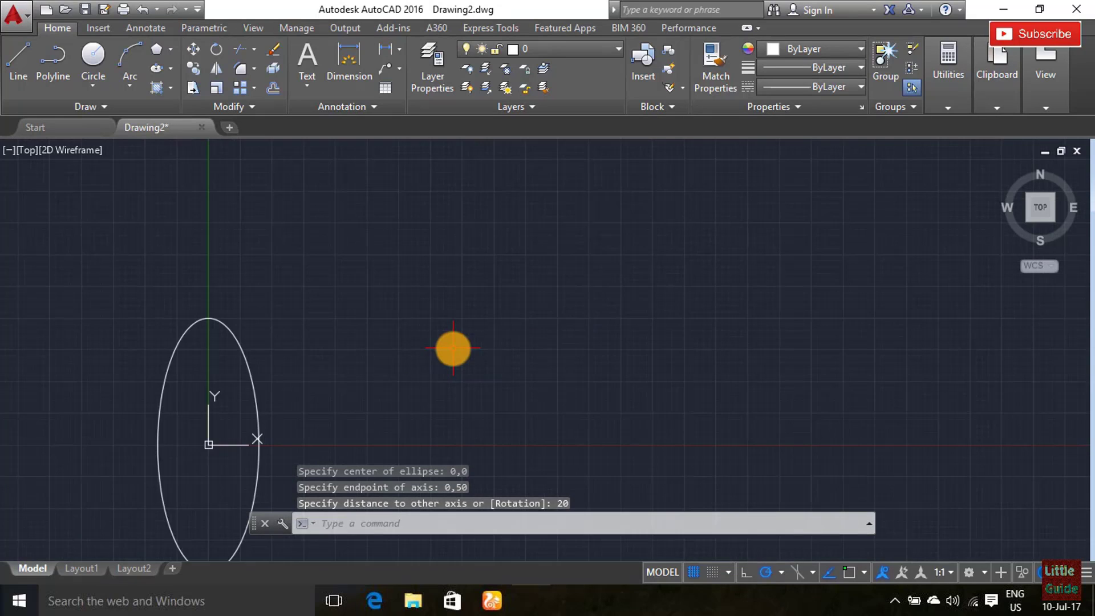
{"action": "scroll", "coordinate": [453, 348], "scroll_direction": "down", "scroll_amount": 2}
{"action": "key", "text": "ctrl+a"}
{"action": "key", "text": "Delete"}
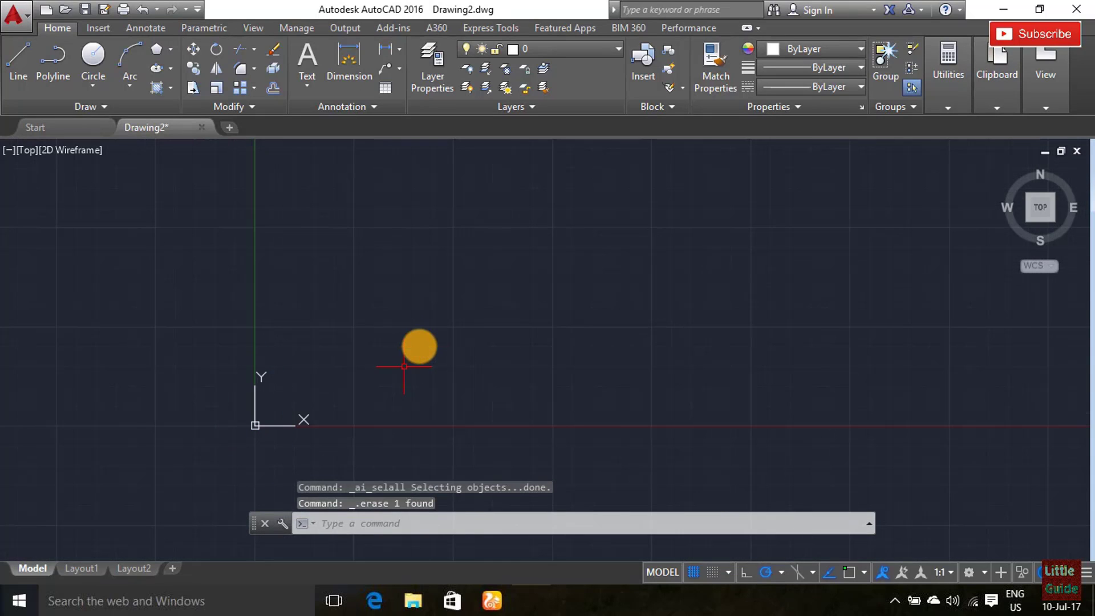
{"action": "left_click", "coordinate": [171, 68]}
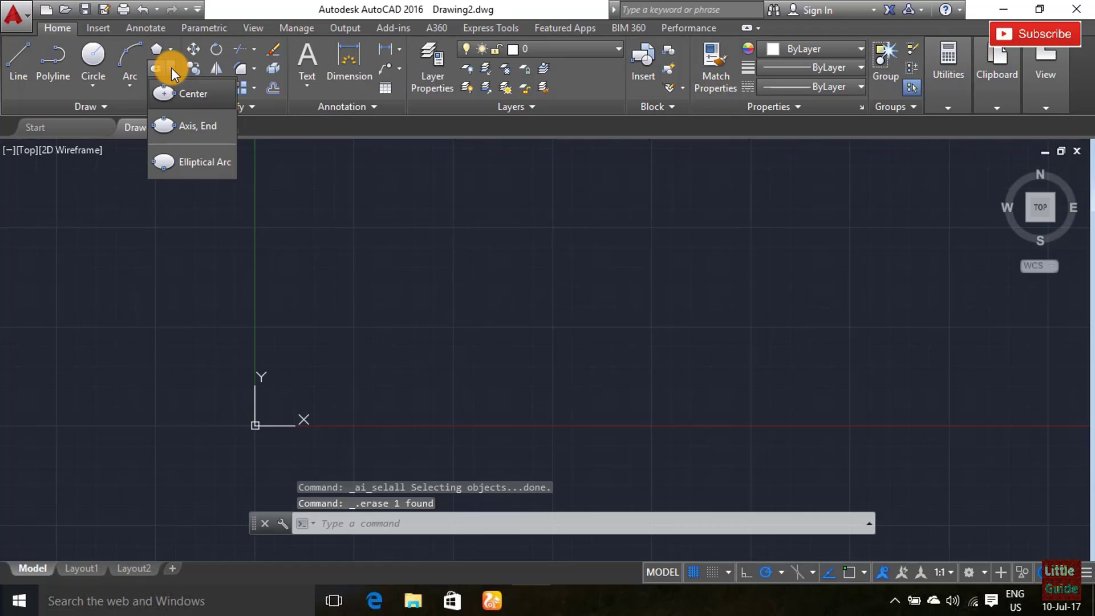
{"action": "left_click", "coordinate": [189, 133]}
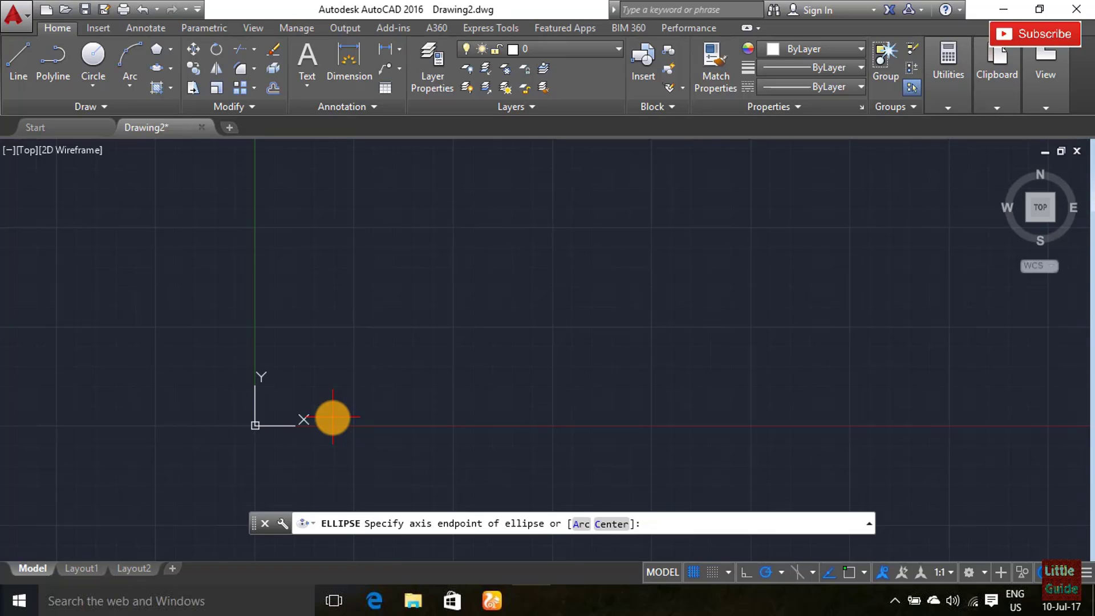
{"action": "type", "text": "0,0"}
{"action": "key", "text": "Return"}
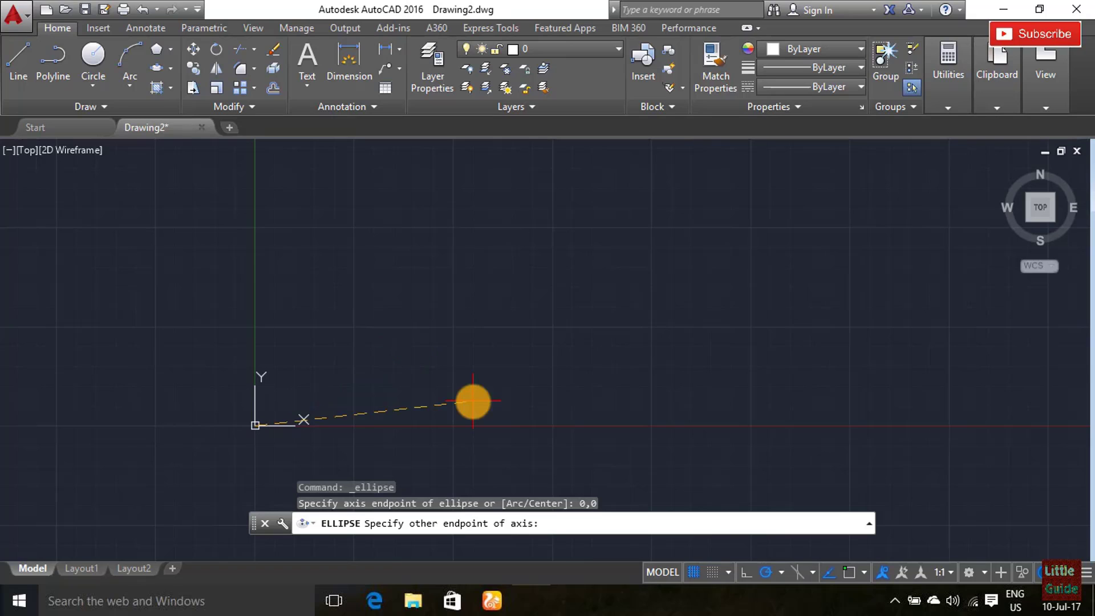
{"action": "type", "text": "0"}
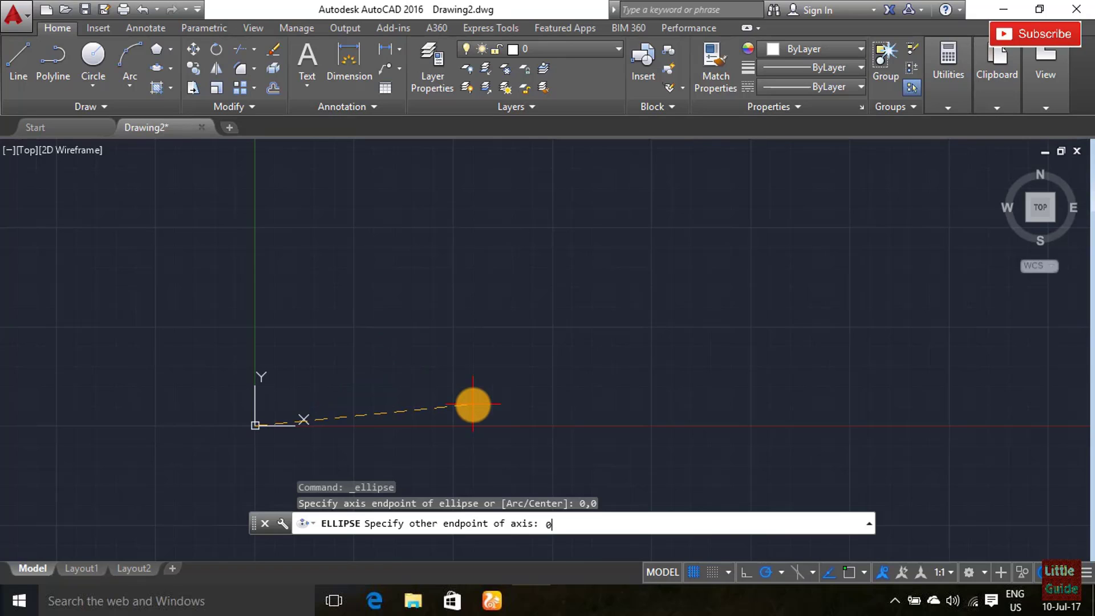
{"action": "type", "text": ",50"}
{"action": "key", "text": "Return"}
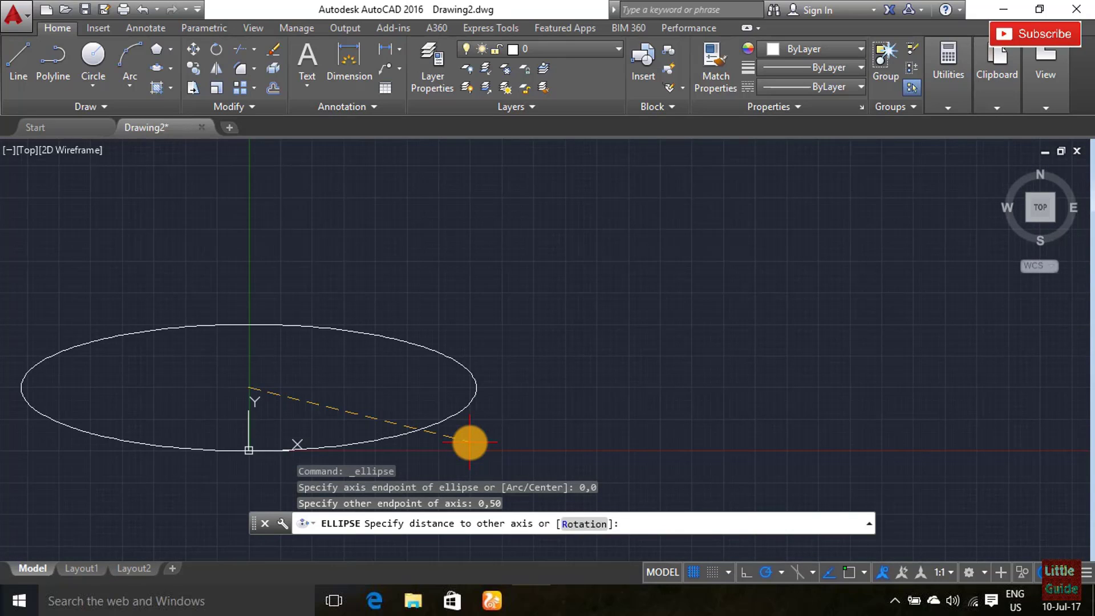
{"action": "type", "text": "20"}
{"action": "key", "text": "Return"}
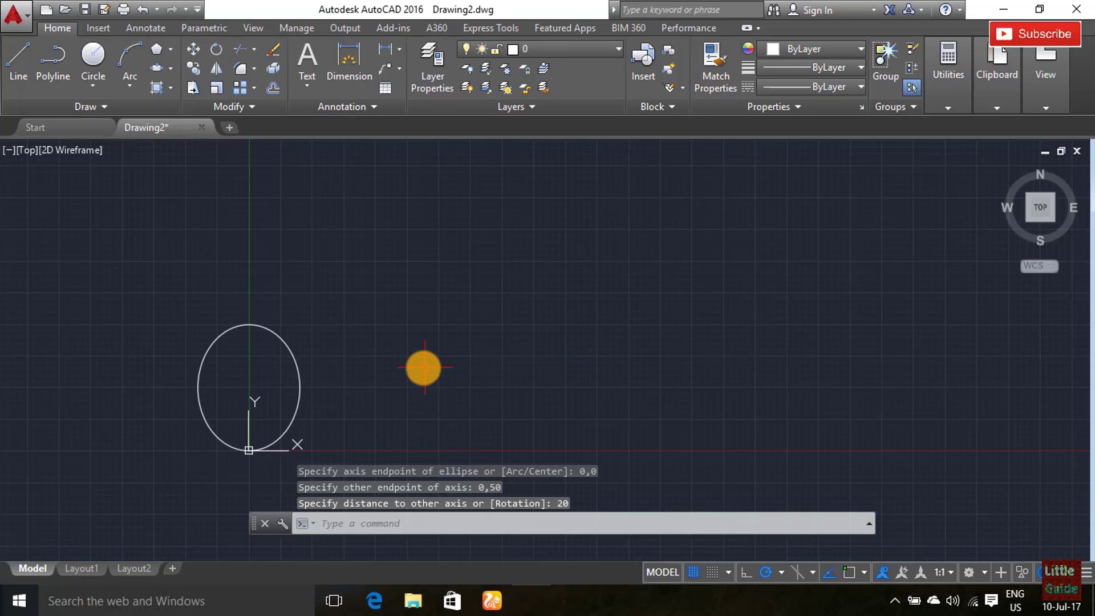
Erase the ellipse that starts at the origin to clear the drawing
{"action": "scroll", "coordinate": [403, 367], "scroll_direction": "up", "scroll_amount": 3}
{"action": "key", "text": "ctrl+a"}
{"action": "key", "text": "Delete"}
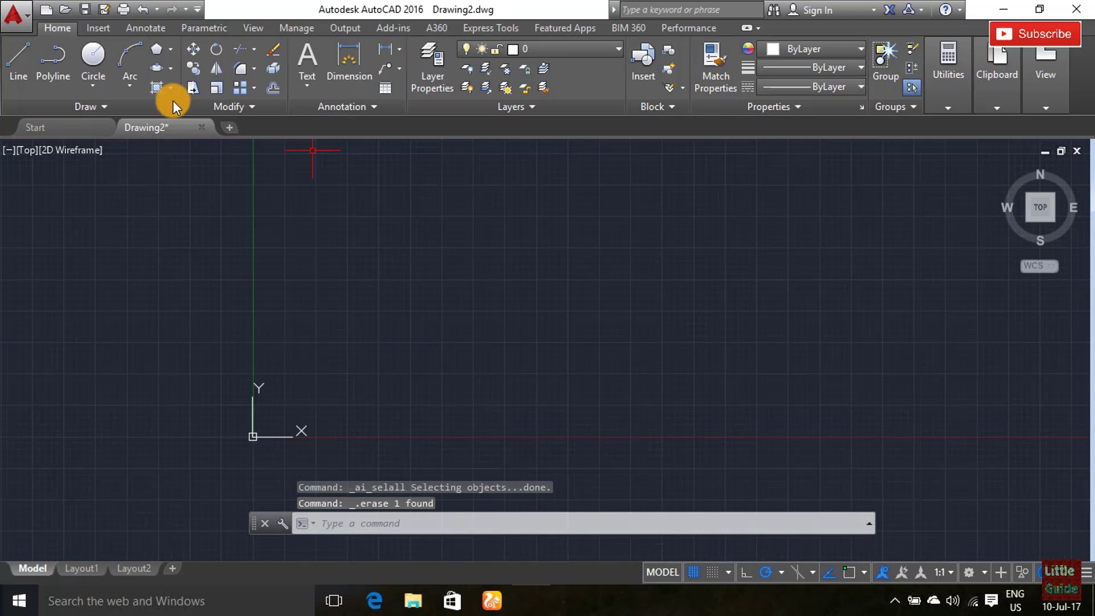
Begin an elliptical arc using the Center option, with its center at 0,0 and an axis endpoint at 50,100
{"action": "left_click", "coordinate": [169, 63]}
{"action": "left_click", "coordinate": [183, 163]}
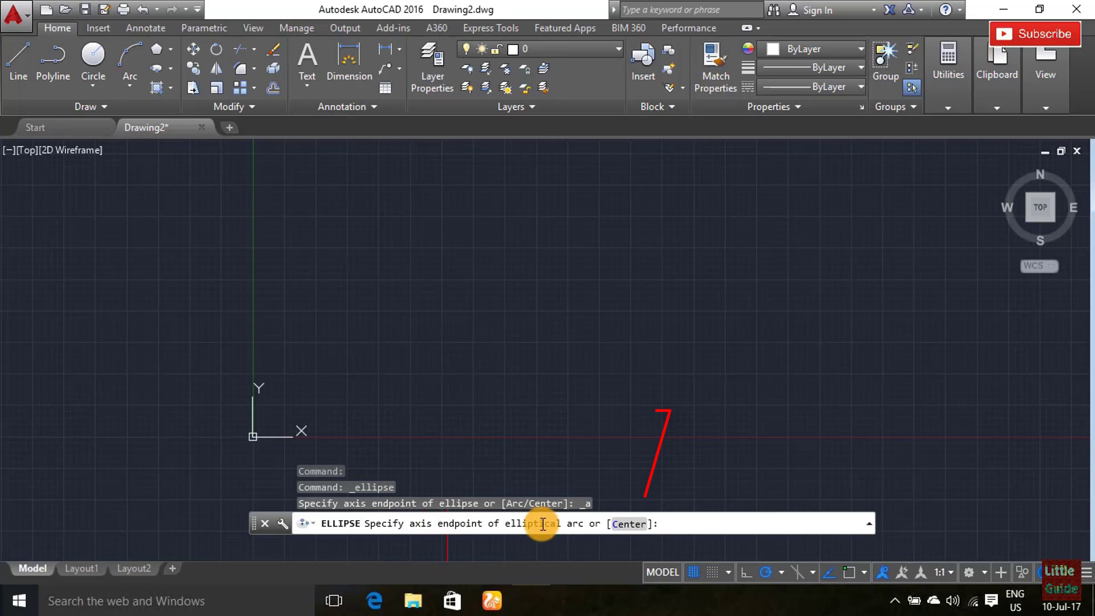
{"action": "left_click", "coordinate": [644, 525]}
{"action": "type", "text": "0,0"}
{"action": "key", "text": "Return"}
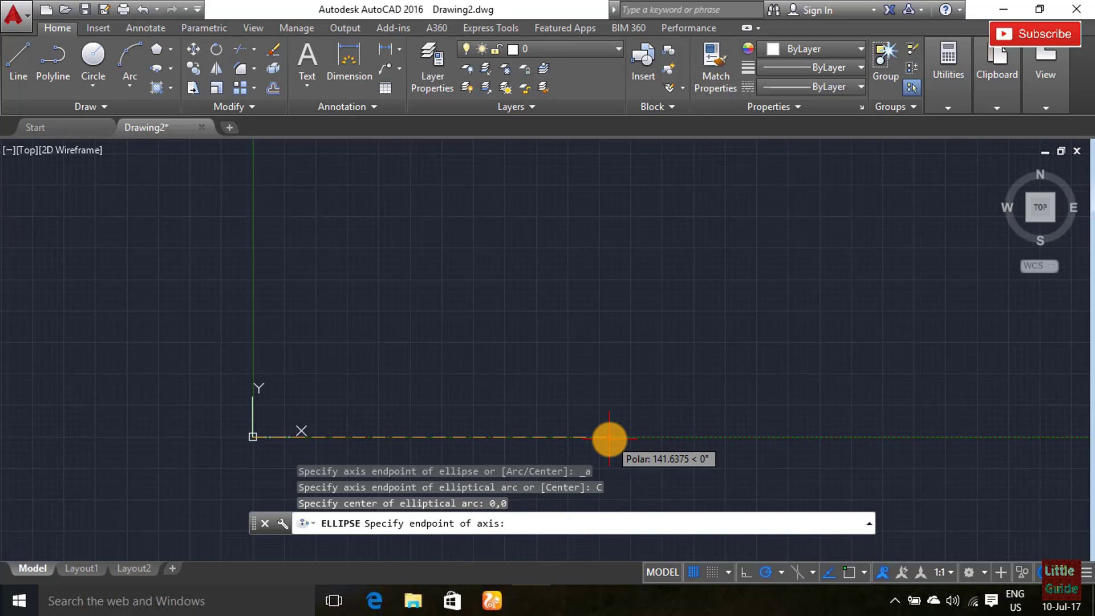
{"action": "type", "text": "50,100"}
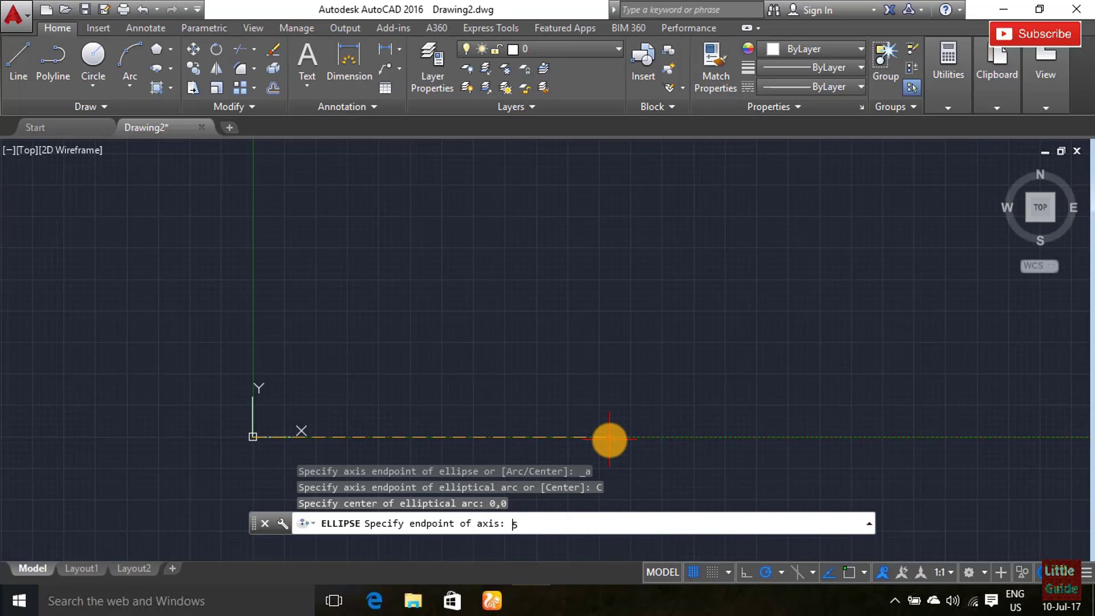
{"action": "key", "text": "Return"}
Complete the elliptical arc at the origin with other-axis distance 30, start angle 60 and end angle 30
{"action": "scroll", "coordinate": [626, 417], "scroll_direction": "down", "scroll_amount": 3}
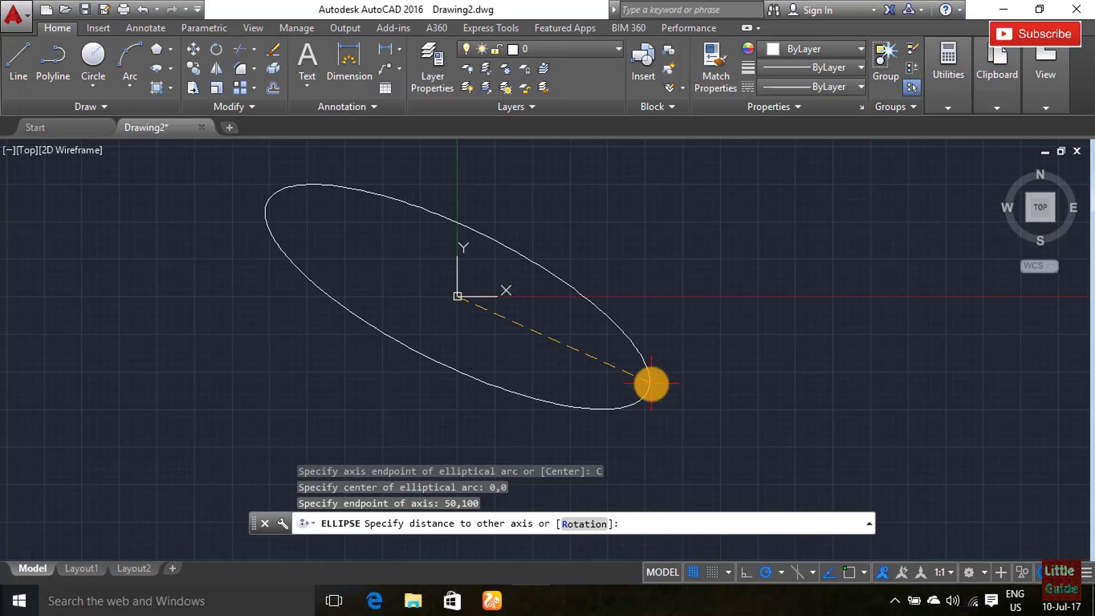
{"action": "type", "text": "30"}
{"action": "key", "text": "Return"}
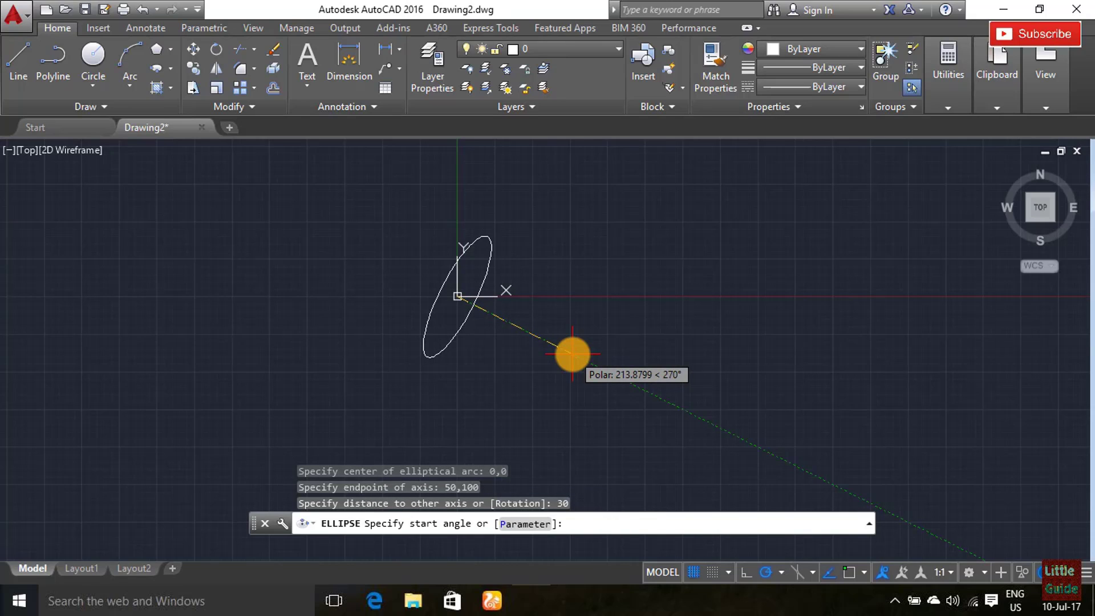
{"action": "type", "text": "60"}
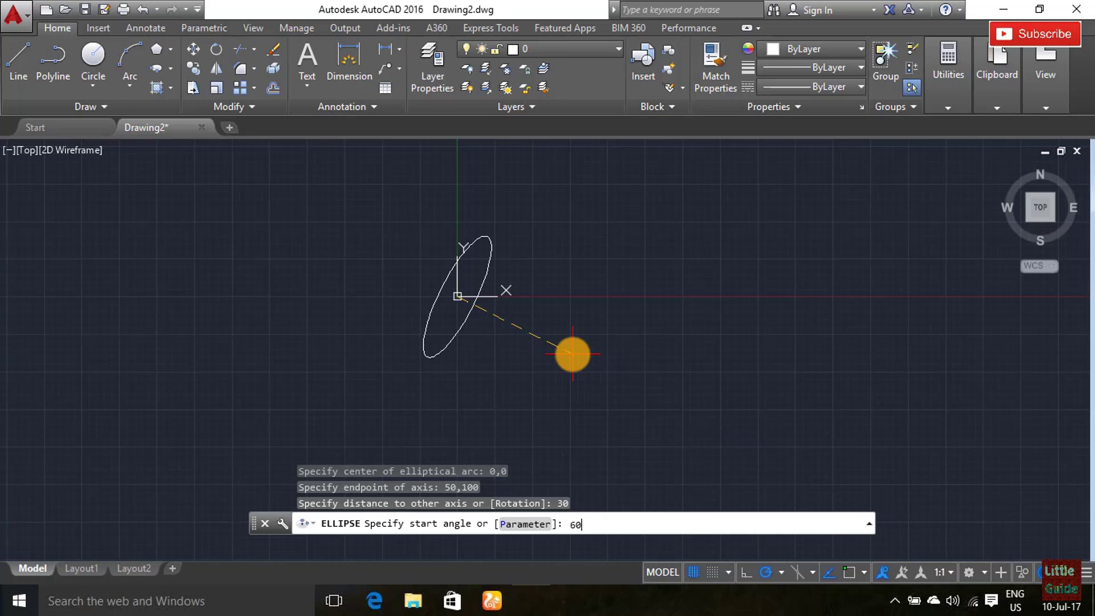
{"action": "key", "text": "Return"}
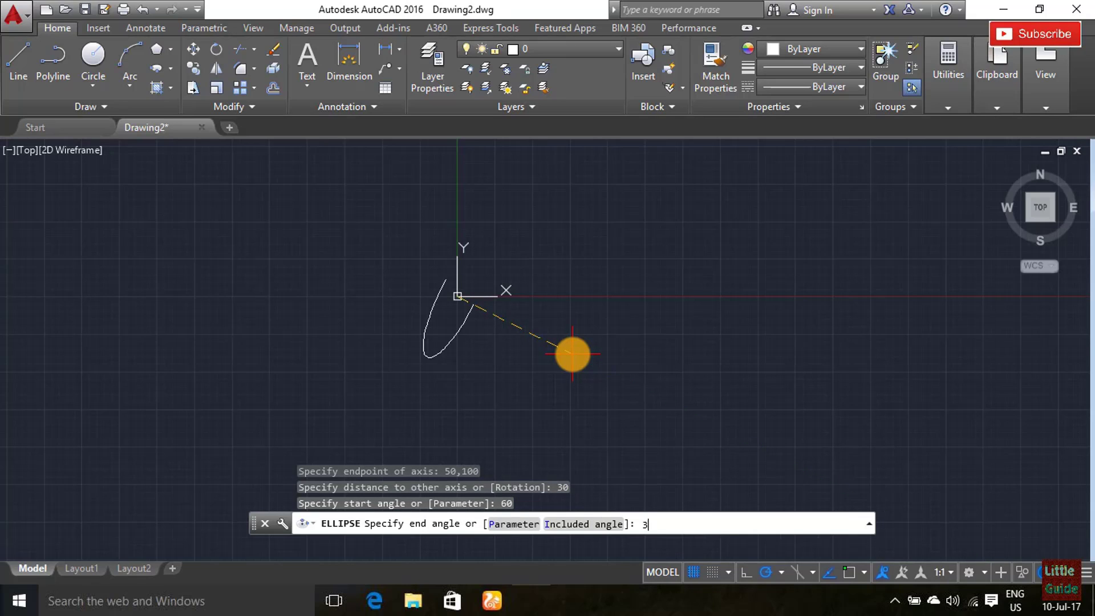
{"action": "type", "text": "0"}
{"action": "key", "text": "Return"}
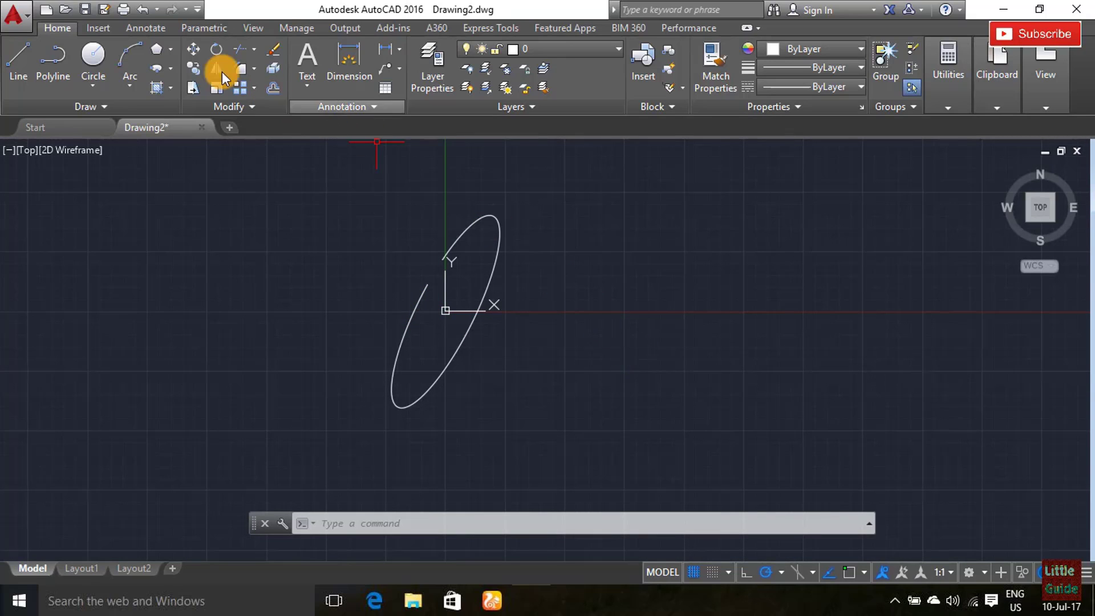
Draw a second elliptical arc beside the first, with freely picked axis endpoints and other-axis distance, start angle 60 and end angle 180
{"action": "left_click", "coordinate": [155, 67]}
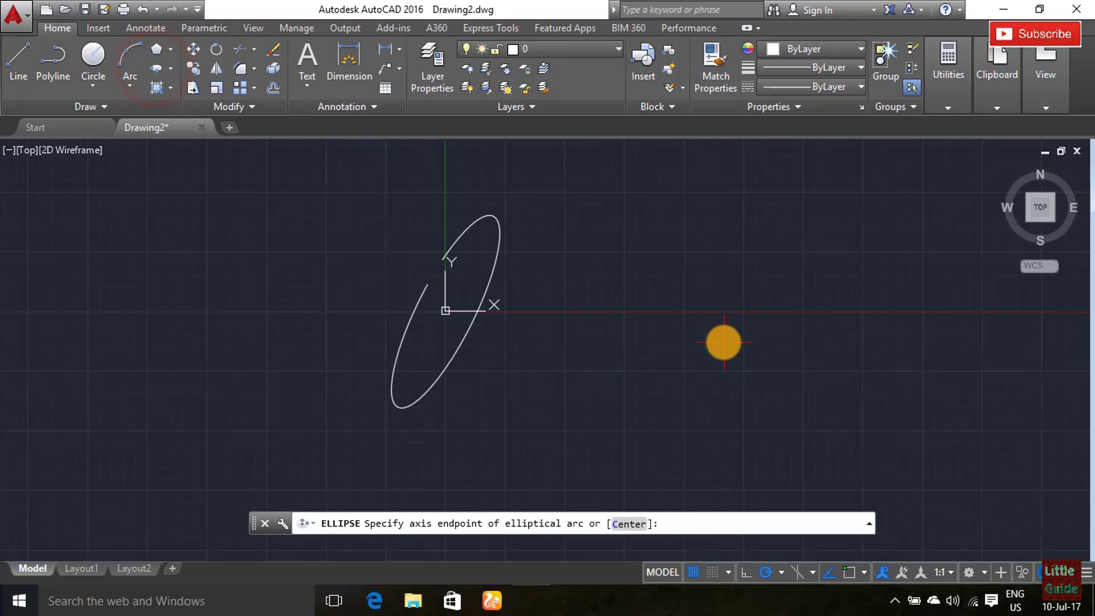
{"action": "left_click", "coordinate": [728, 334]}
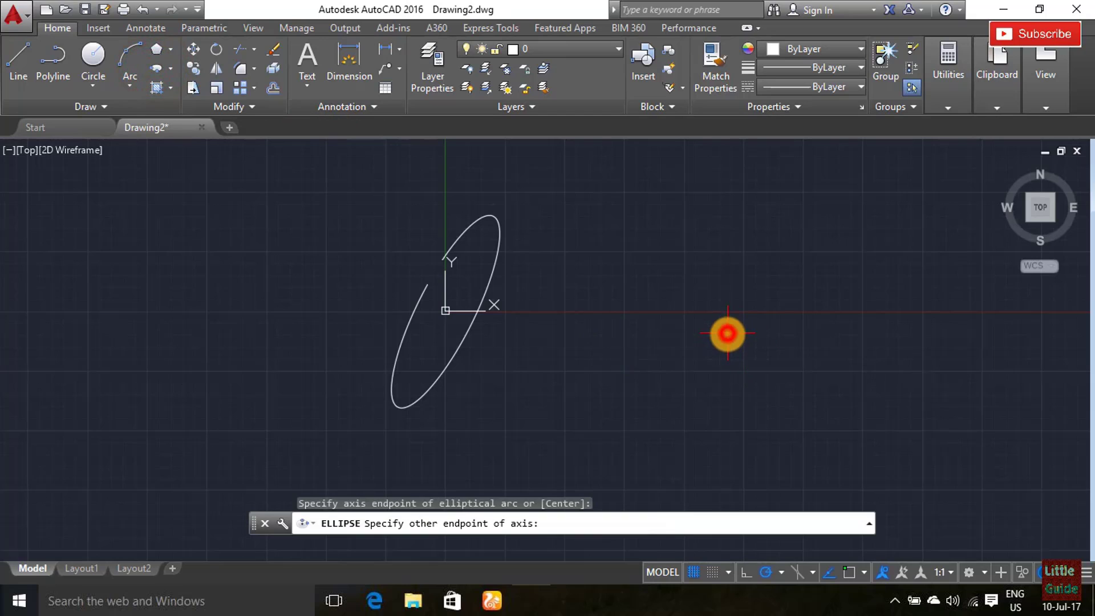
{"action": "left_click", "coordinate": [619, 428]}
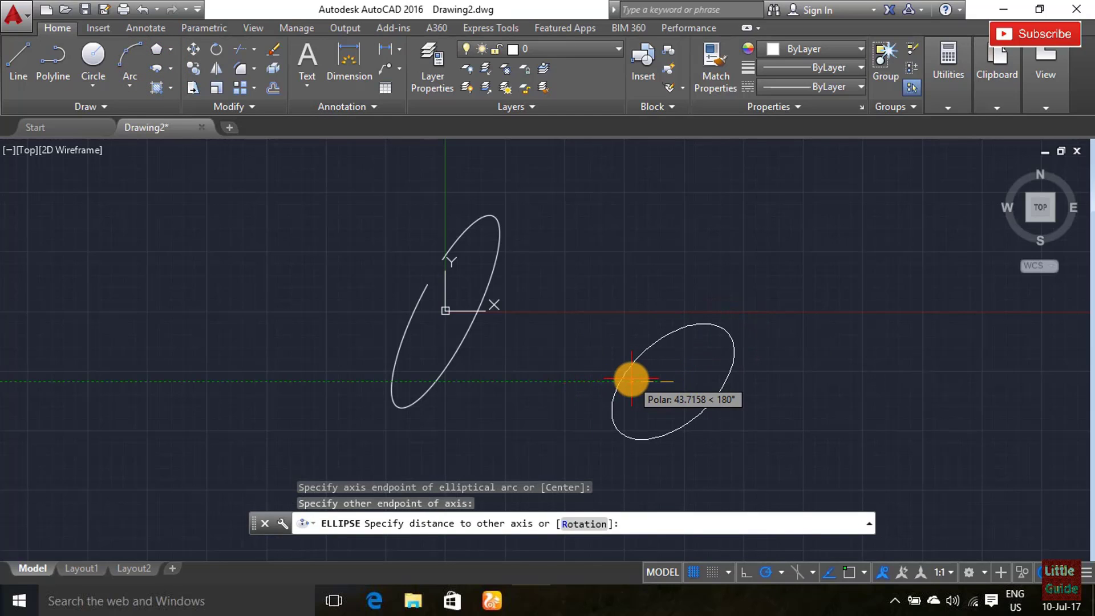
{"action": "left_click", "coordinate": [633, 342]}
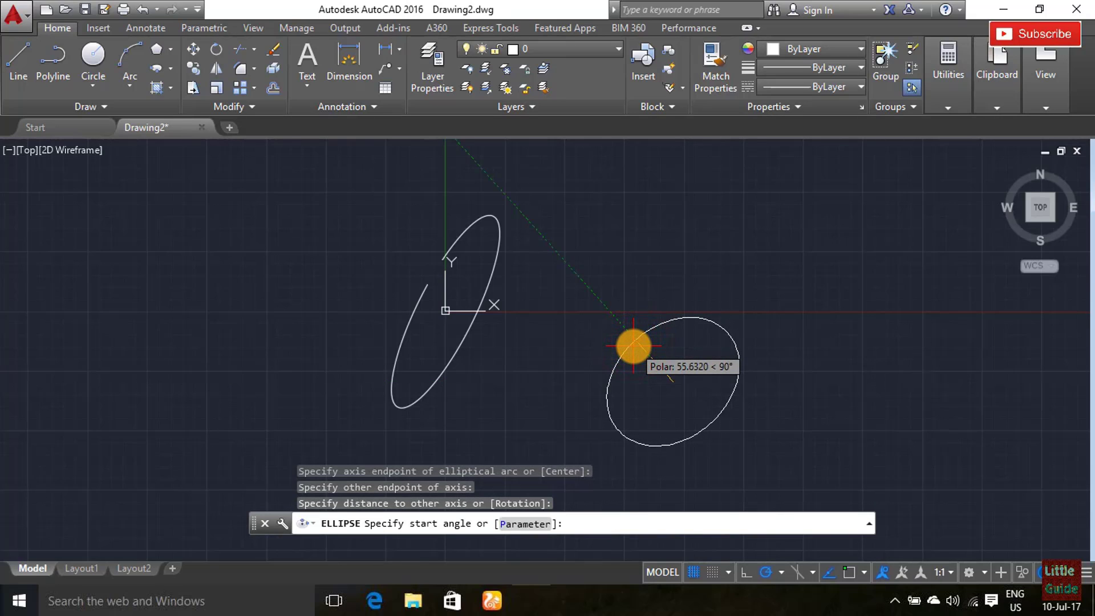
{"action": "type", "text": "60"}
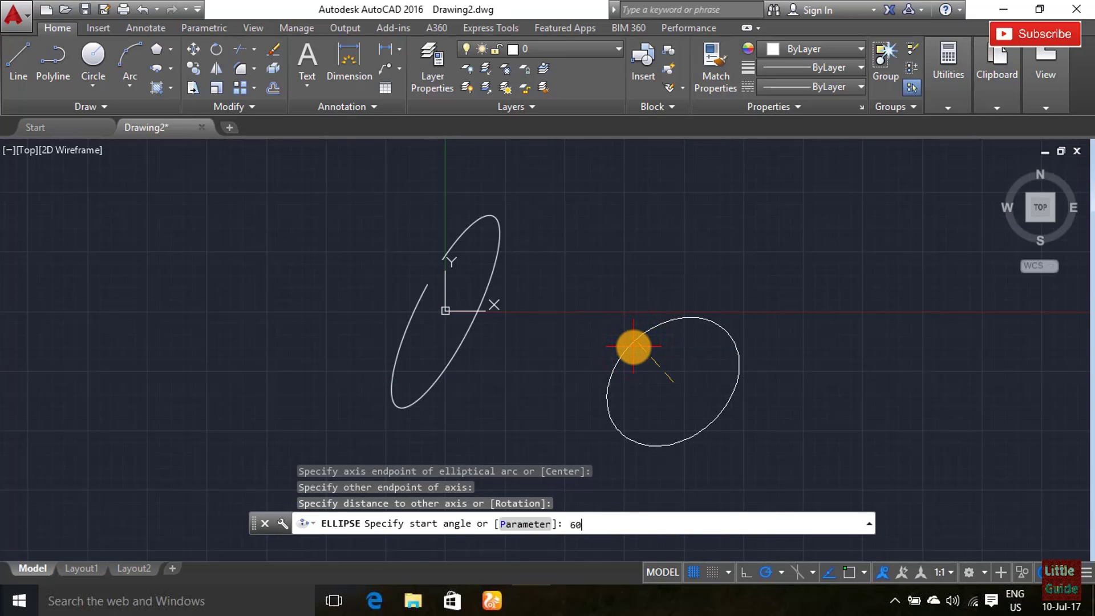
{"action": "key", "text": "Return"}
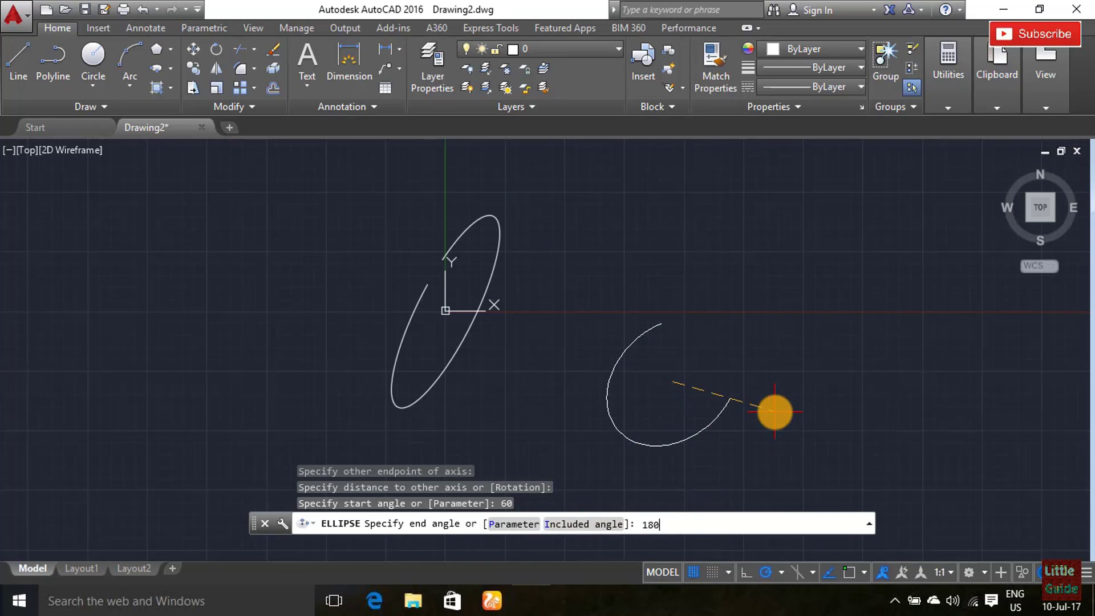
{"action": "key", "text": "Return"}
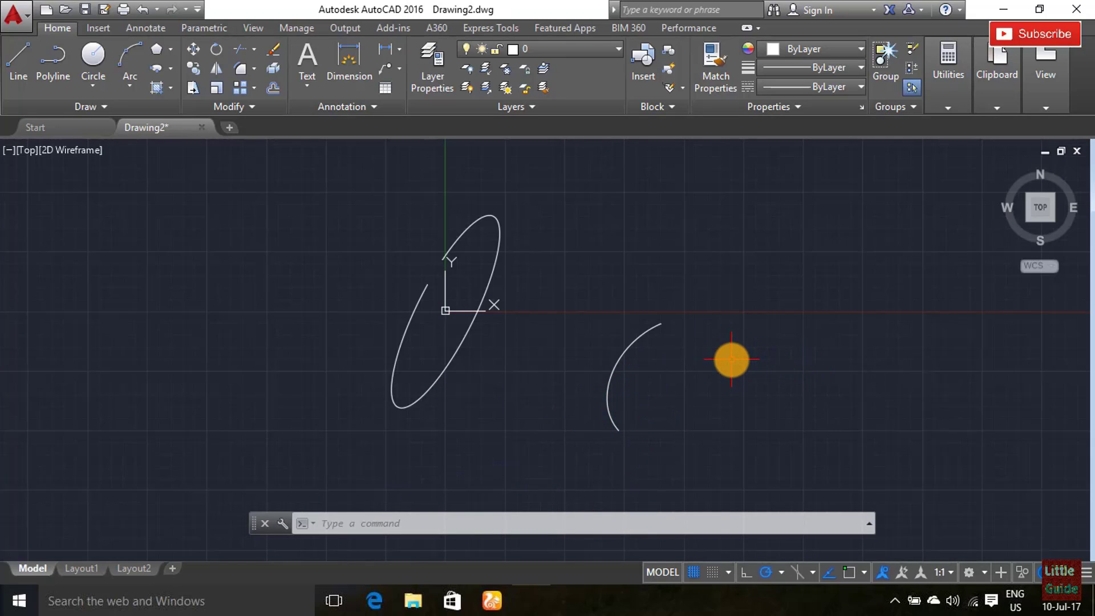
Erase both elliptical arcs to clear the drawing
{"action": "key", "text": "ctrl+a"}
{"action": "key", "text": "Delete"}
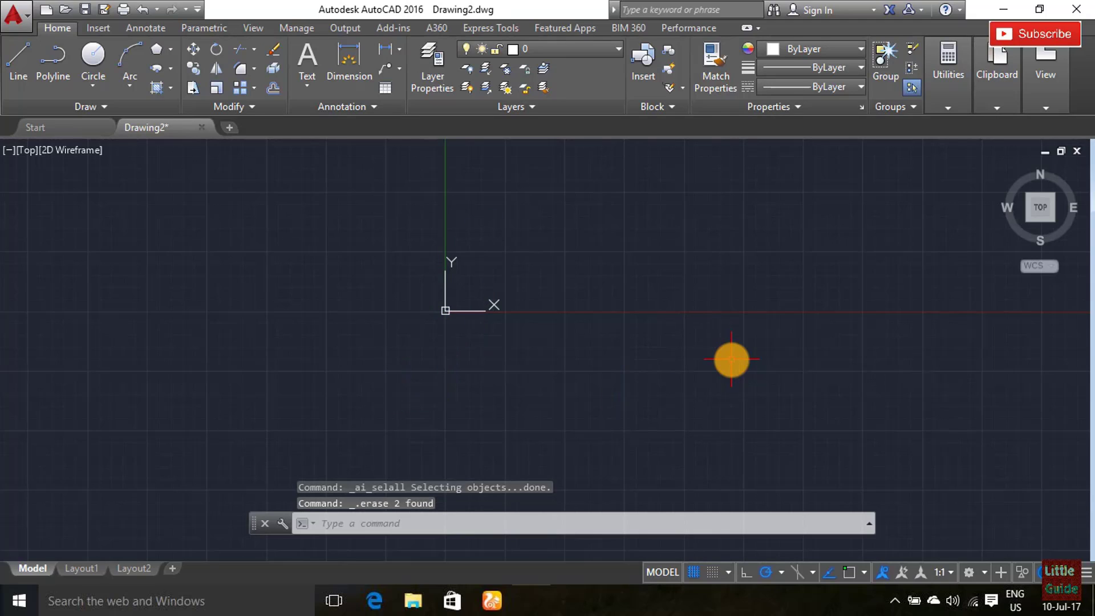